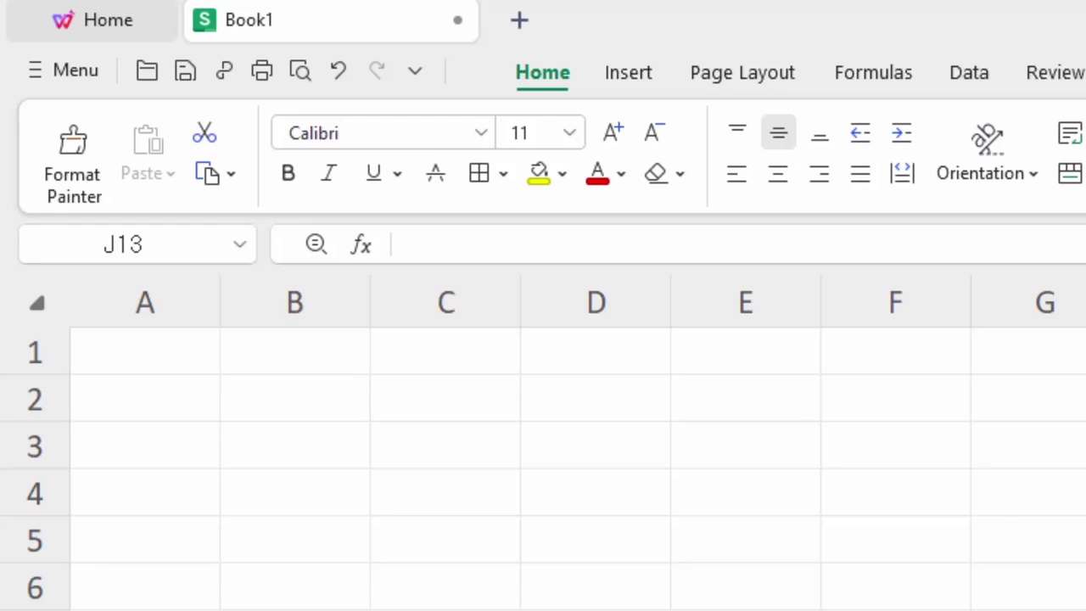
# Select cell B1 and close the empty Book1 workbook with Ctrl+W.
pyautogui.click(333, 356)
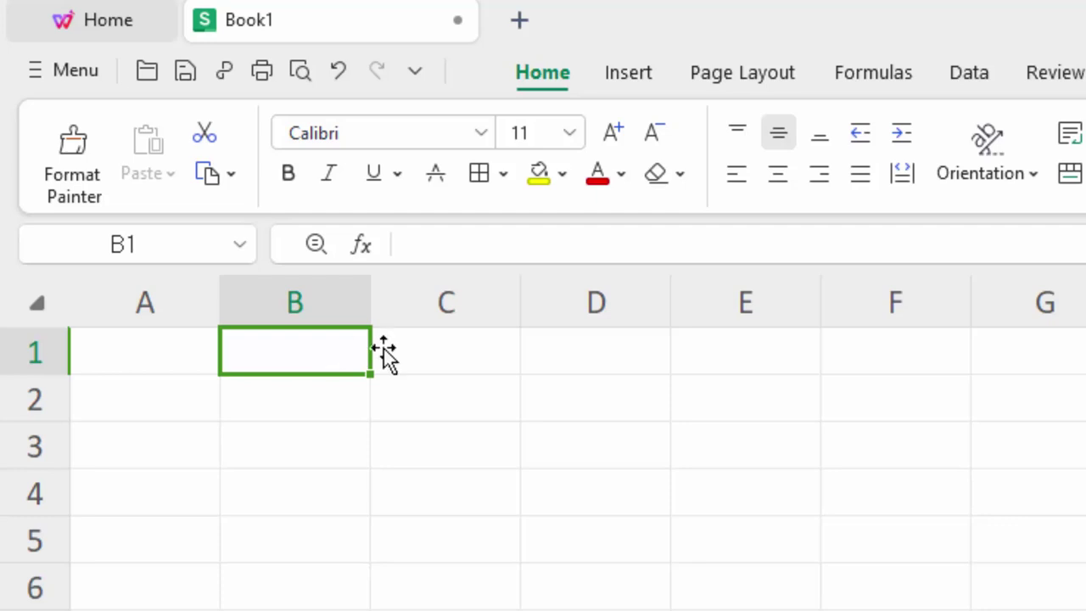
pyautogui.hotkey('ctrl', 'w')
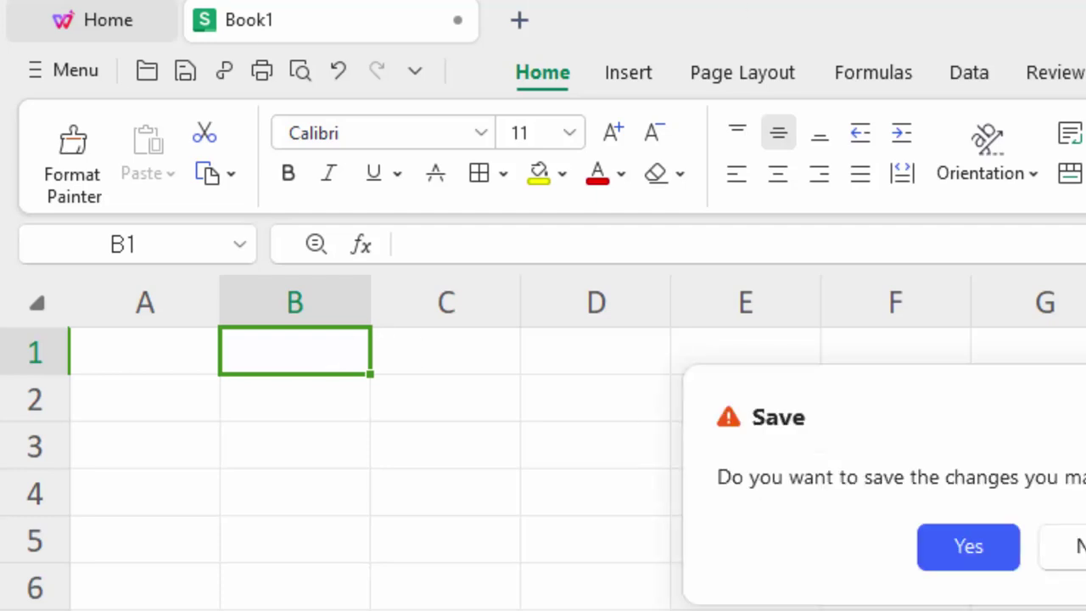
# Discard Book1 without saving, relaunch WPS Office and create a blank workbook from Sheets.
pyautogui.click(1070, 546)
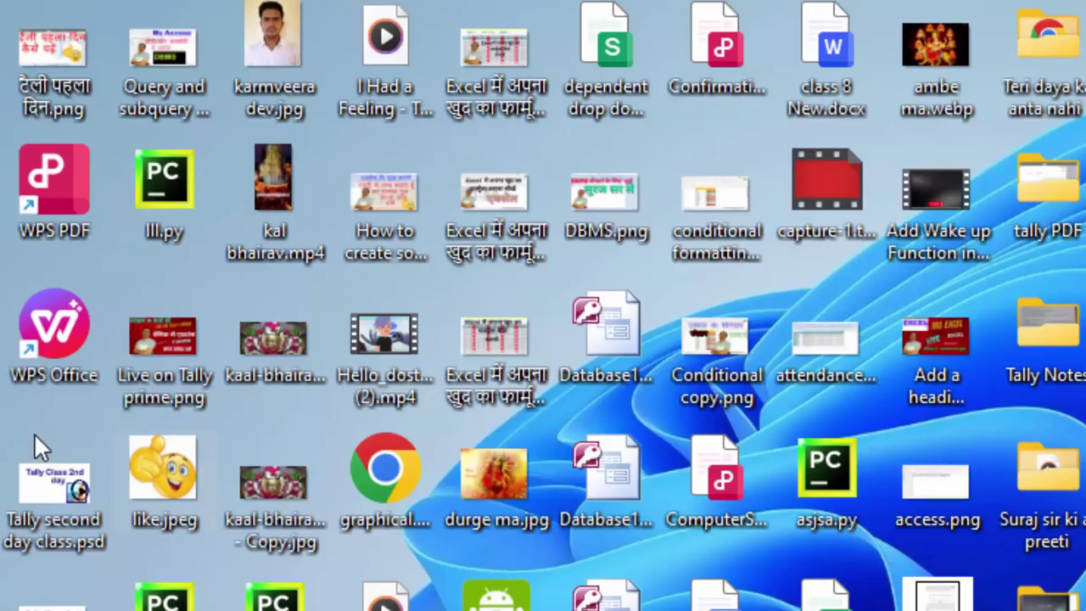
pyautogui.doubleClick(47, 341)
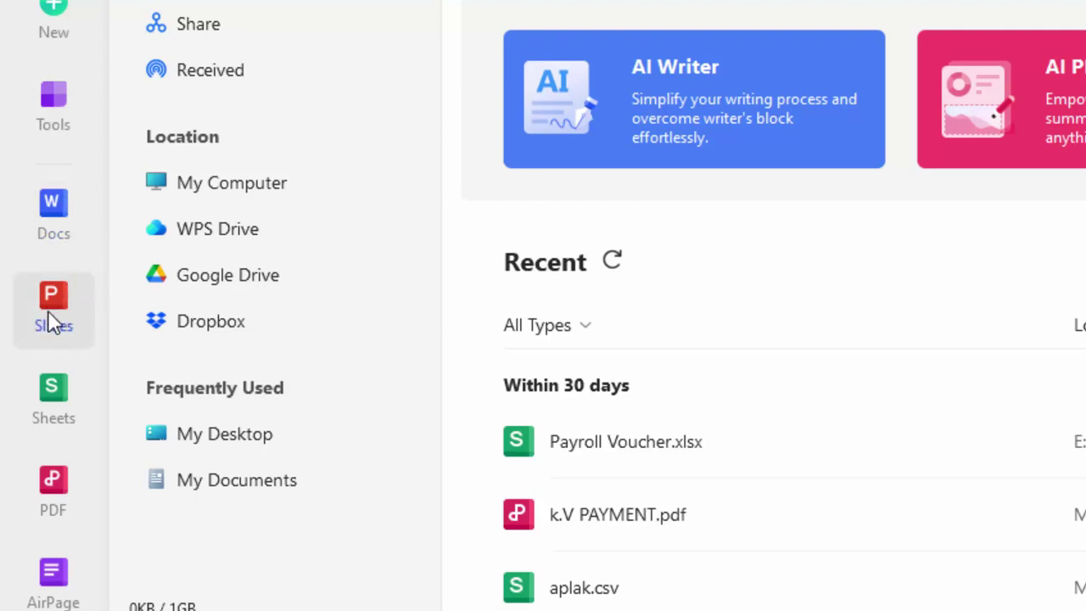
pyautogui.click(72, 398)
pyautogui.scroll(2, 162, 116)
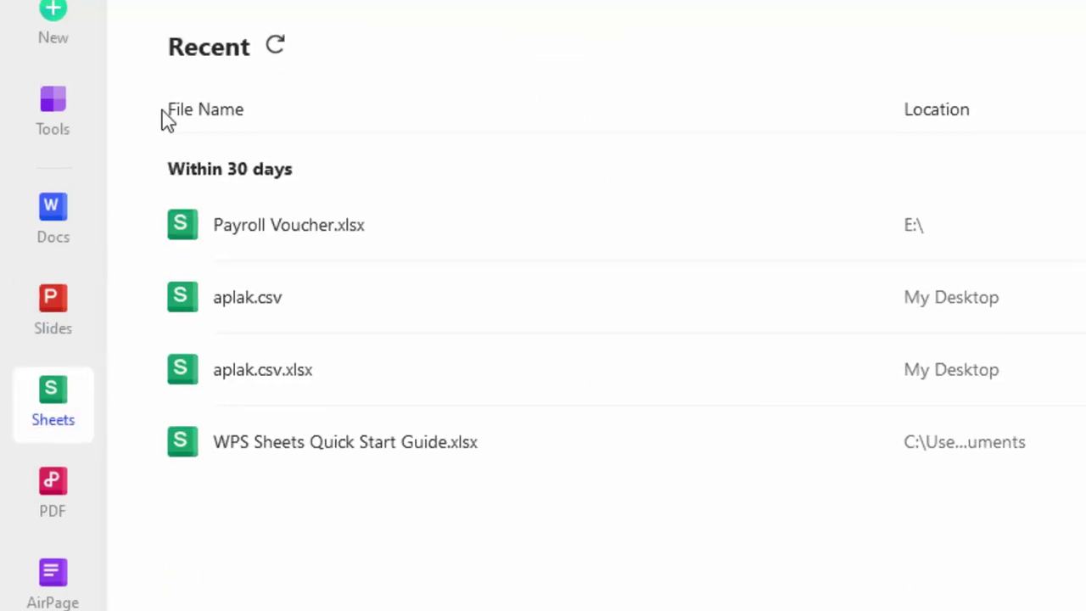
pyautogui.click(166, 118)
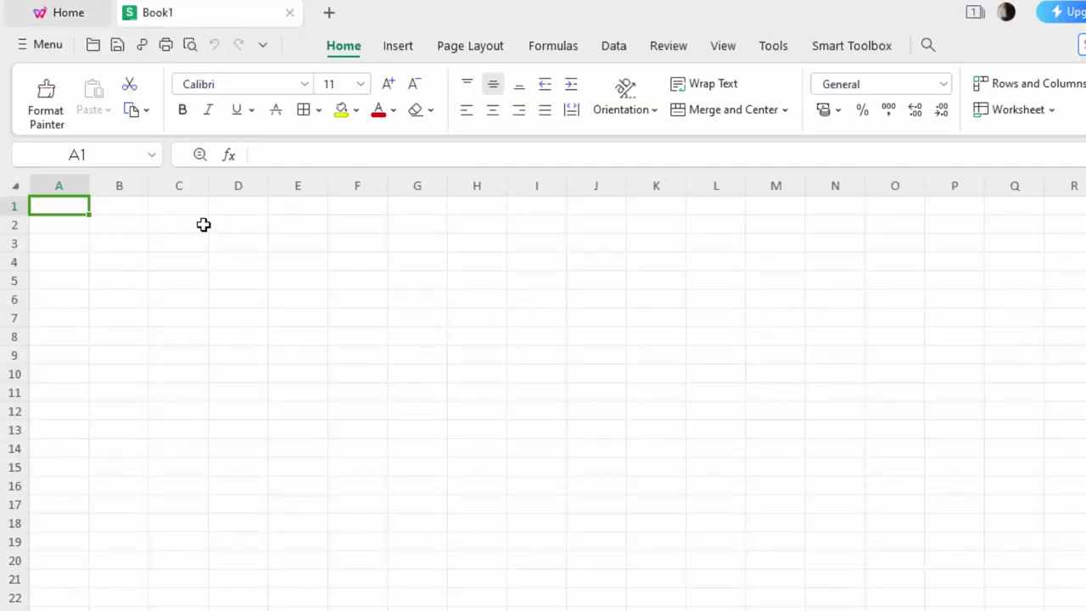
# Enter 1st, 2nd and 3rd into cells B2, B3 and B4.
pyautogui.scroll(2, 764, 468)
pyautogui.scroll(2, 763, 468)
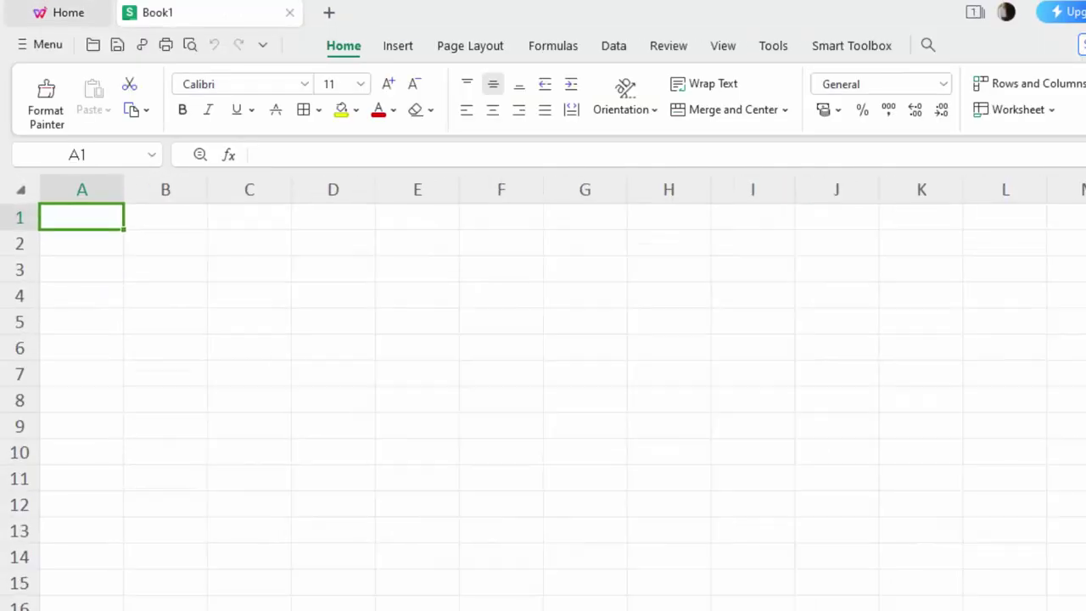
pyautogui.scroll(2, 763, 468)
pyautogui.scroll(2, 763, 468)
pyautogui.click(244, 267)
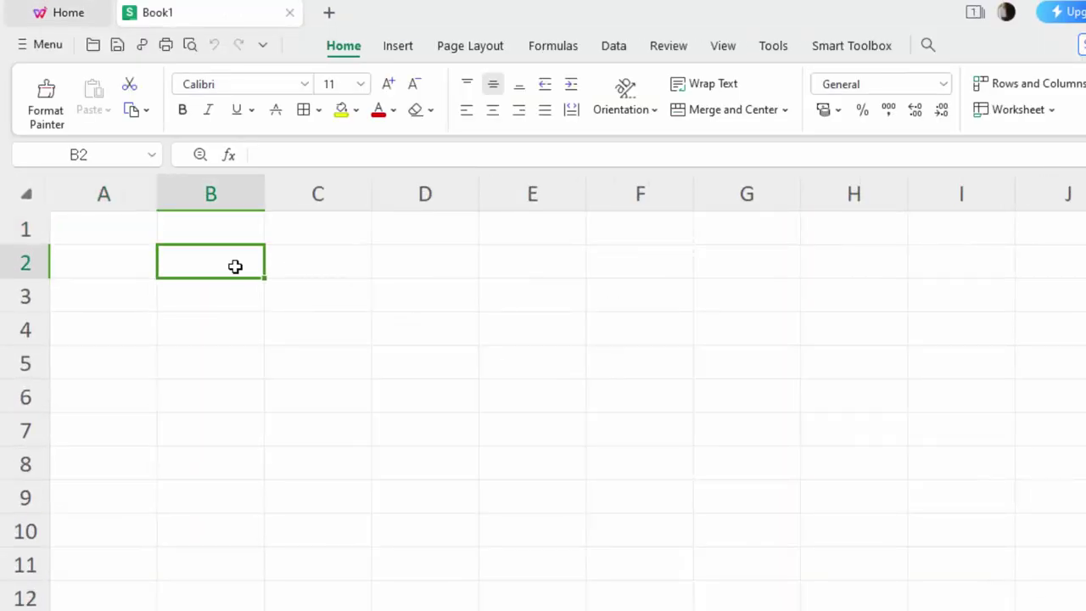
pyautogui.write('1st')
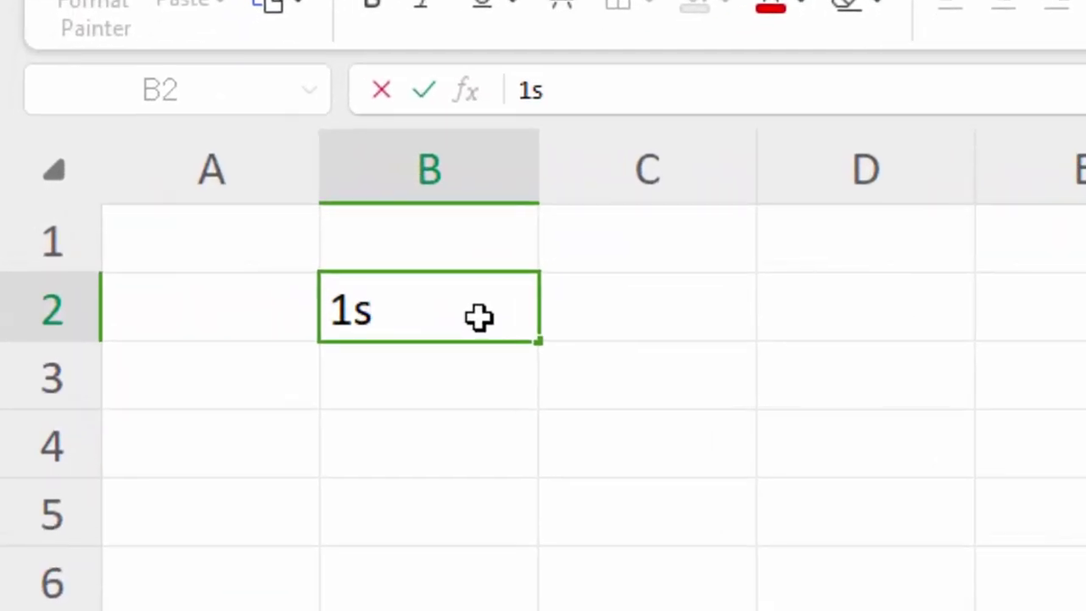
pyautogui.press('Return')
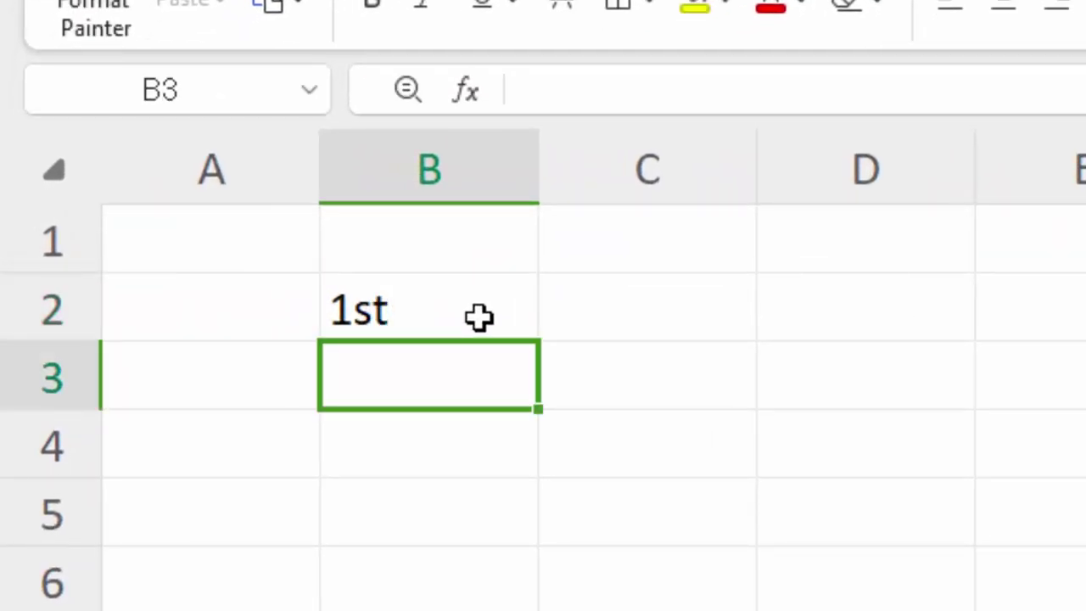
pyautogui.write('2')
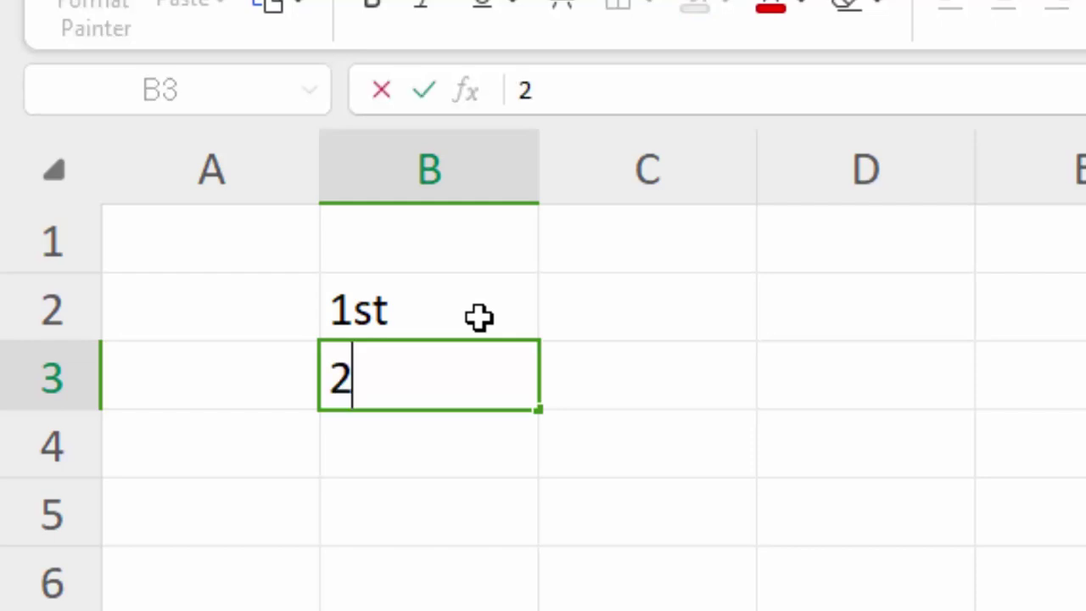
pyautogui.write('nd')
pyautogui.press('Return')
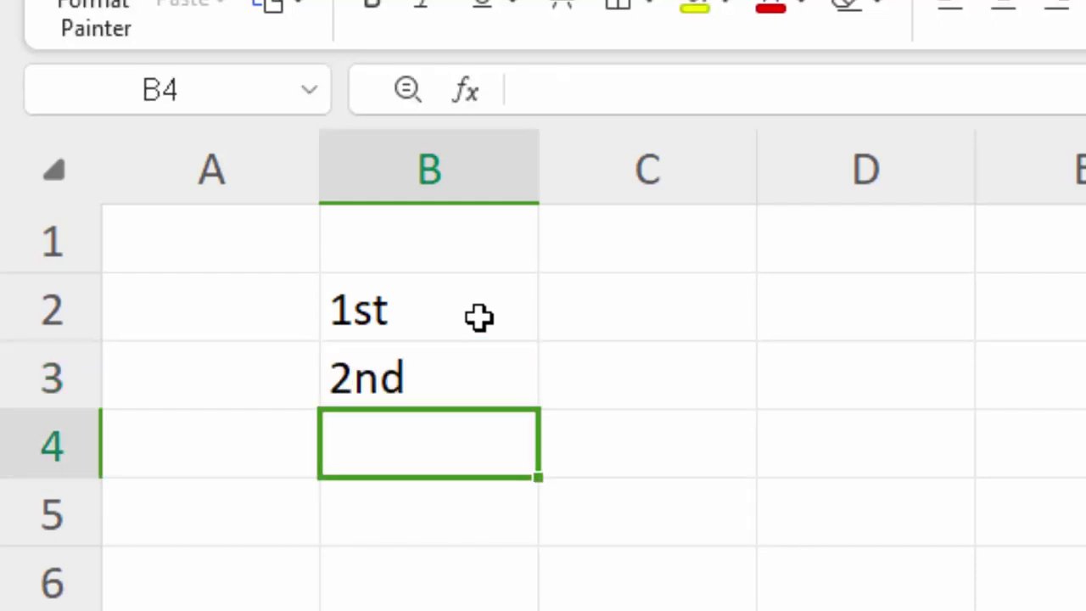
pyautogui.write('3r')
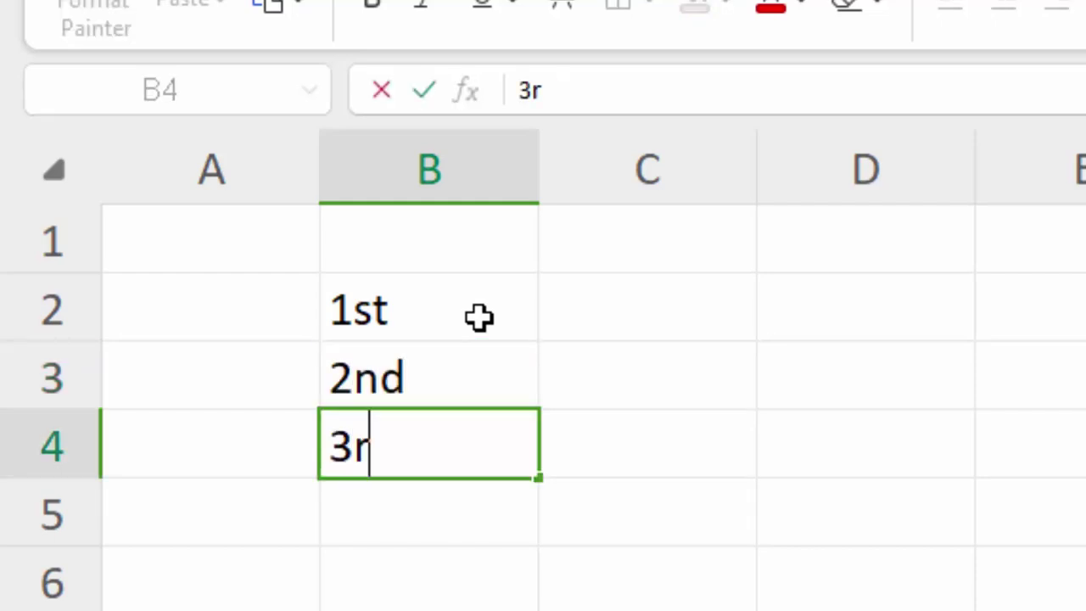
pyautogui.write('d')
pyautogui.press('Return')
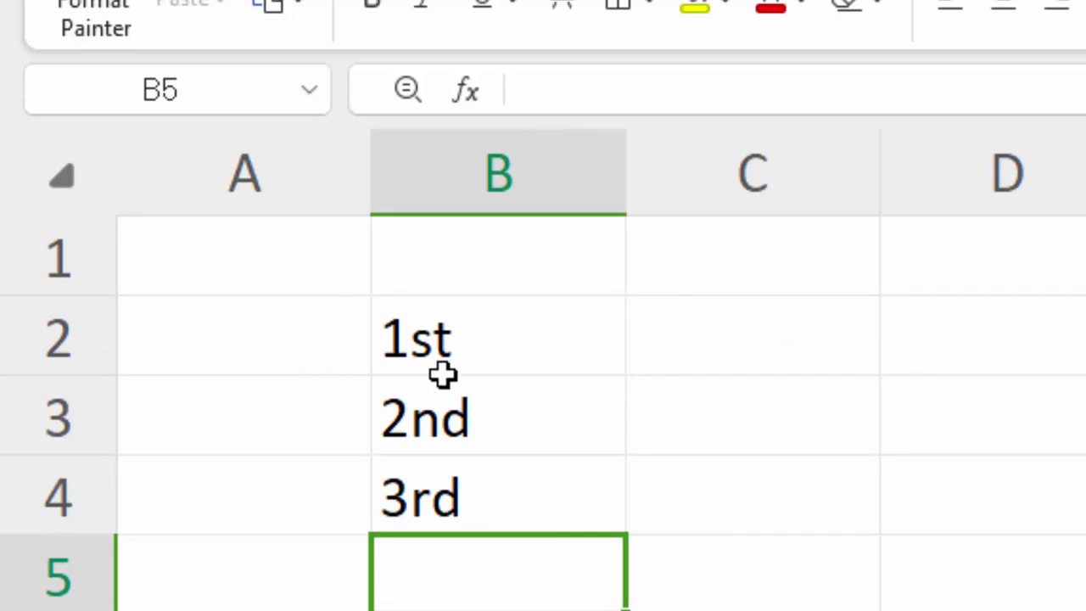
# Open and close Format Cells on B2, then select just the 'st' of 1st in the cell.
pyautogui.click(535, 319)
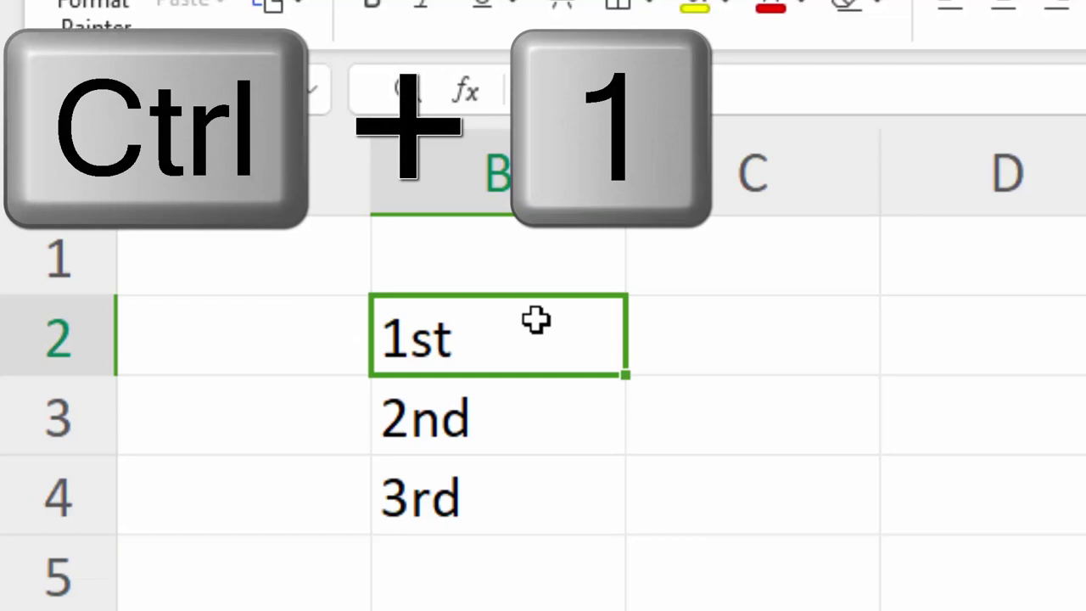
pyautogui.hotkey('ctrl', '1')
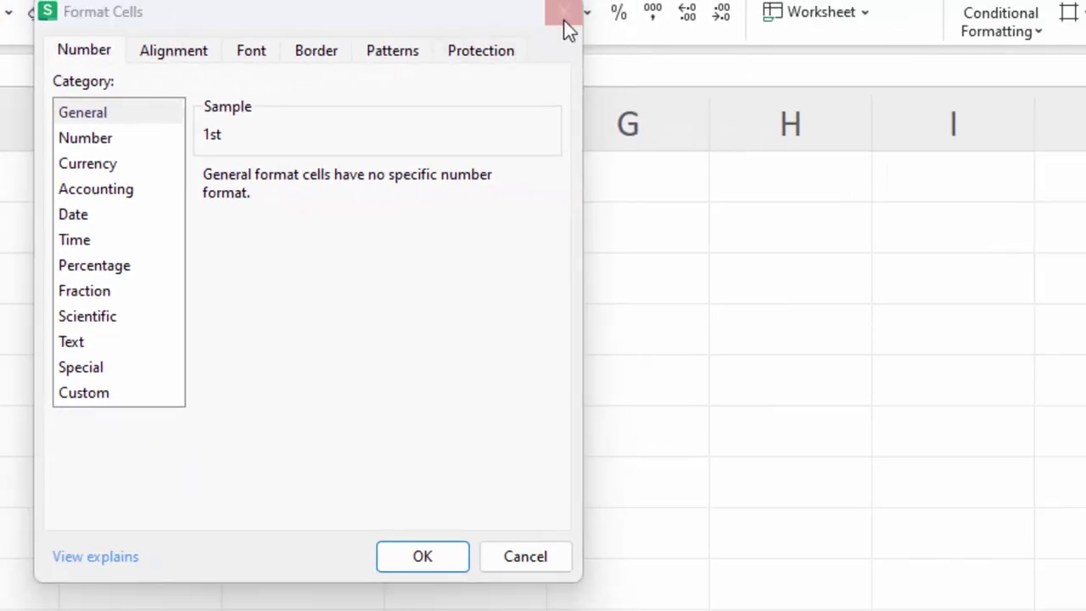
pyautogui.click(564, 19)
pyautogui.doubleClick(212, 206)
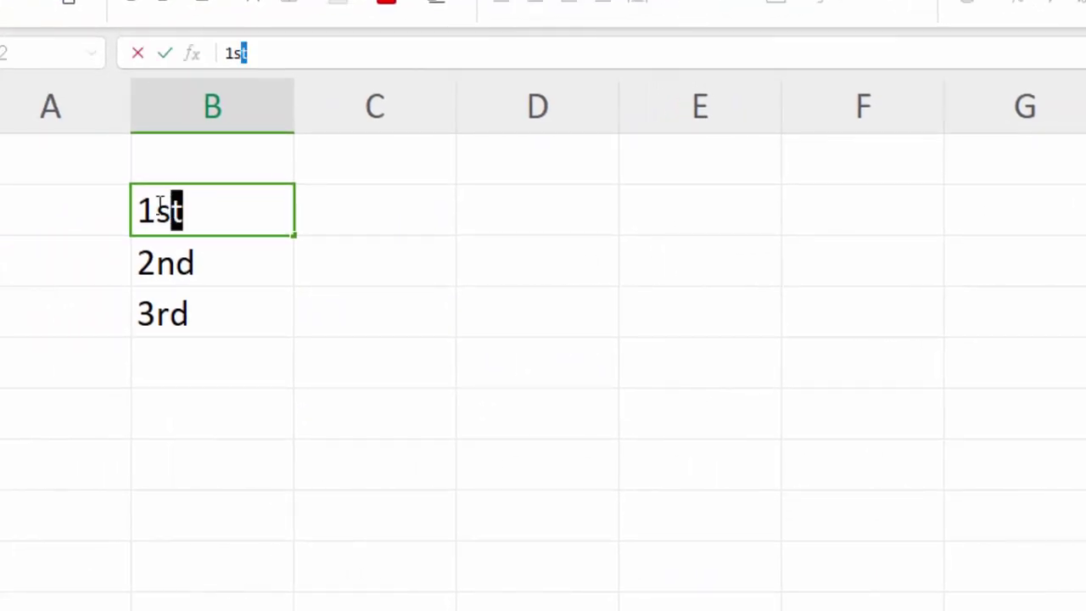
pyautogui.moveTo(186, 210); pyautogui.dragTo(156, 210)
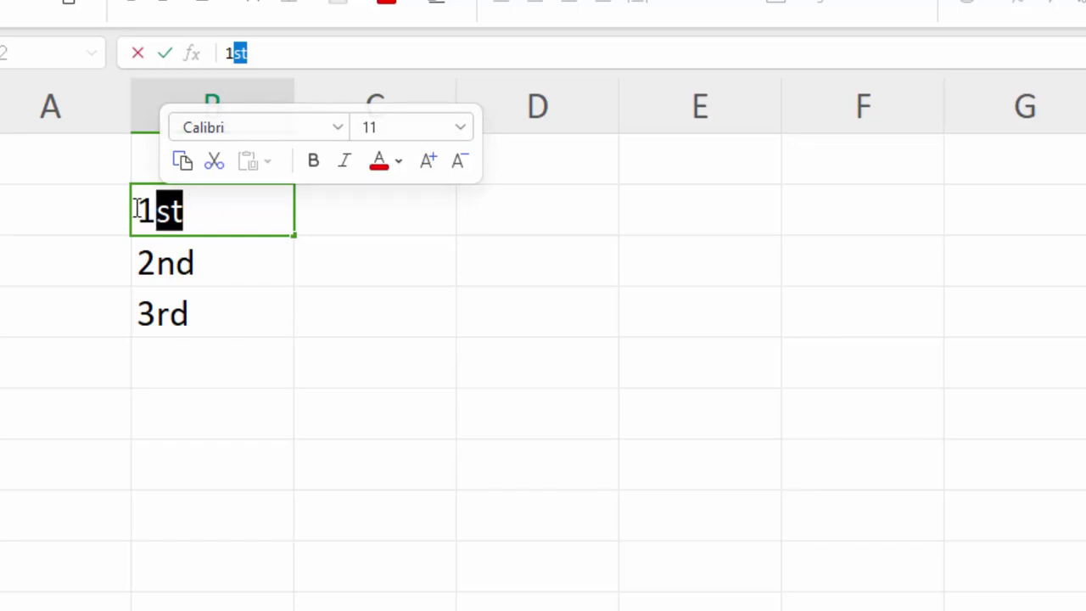
# Format the selected 'st' of 1st as superscript, leaving strikethrough off.
pyautogui.hotkey('ctrl', '1')
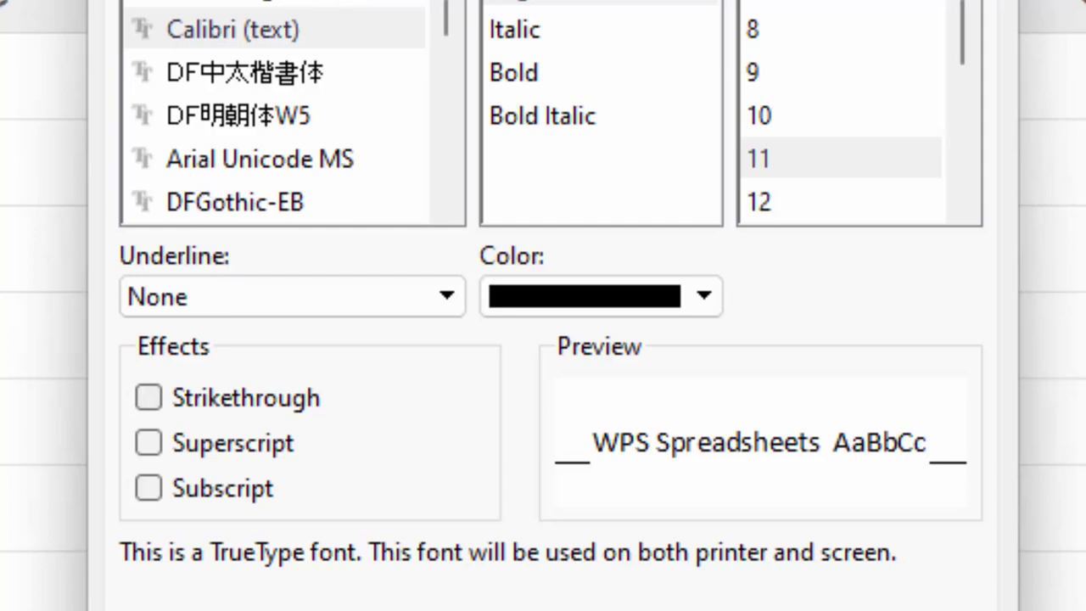
pyautogui.click(201, 406)
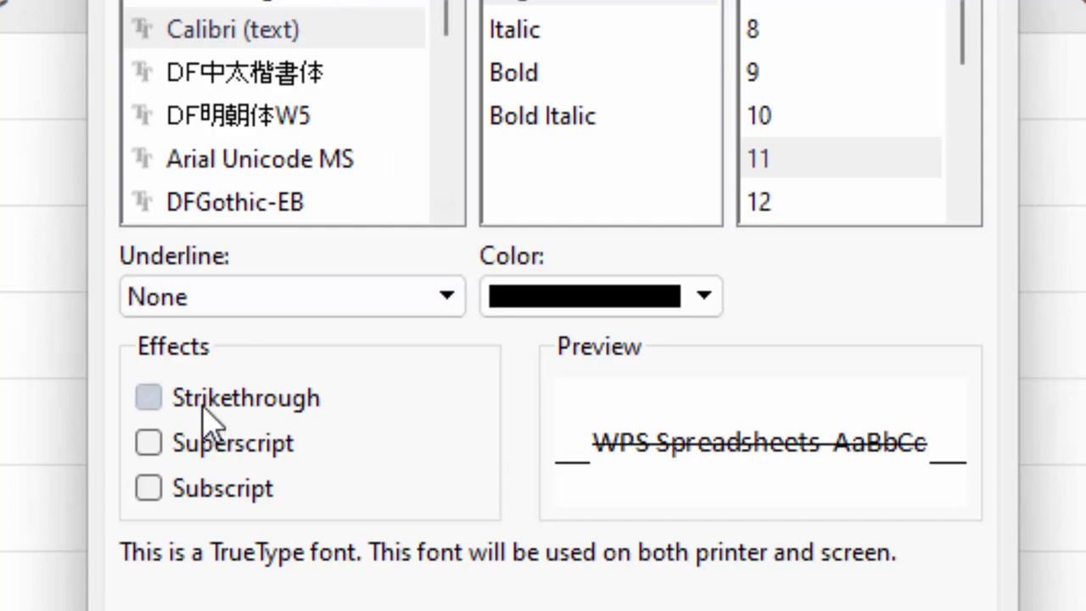
pyautogui.click(202, 405)
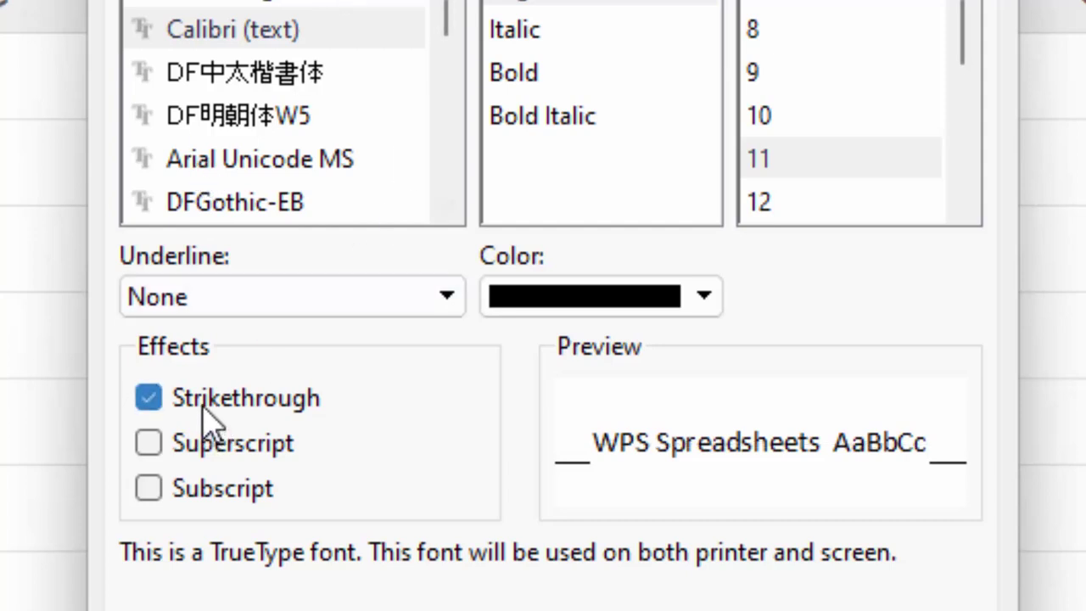
pyautogui.click(225, 452)
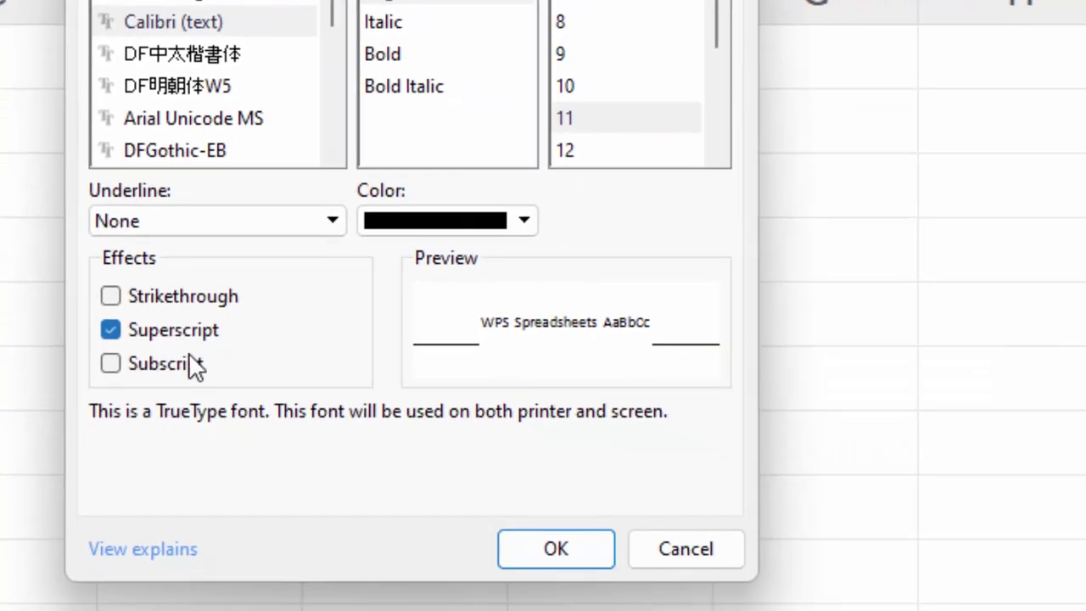
pyautogui.click(518, 541)
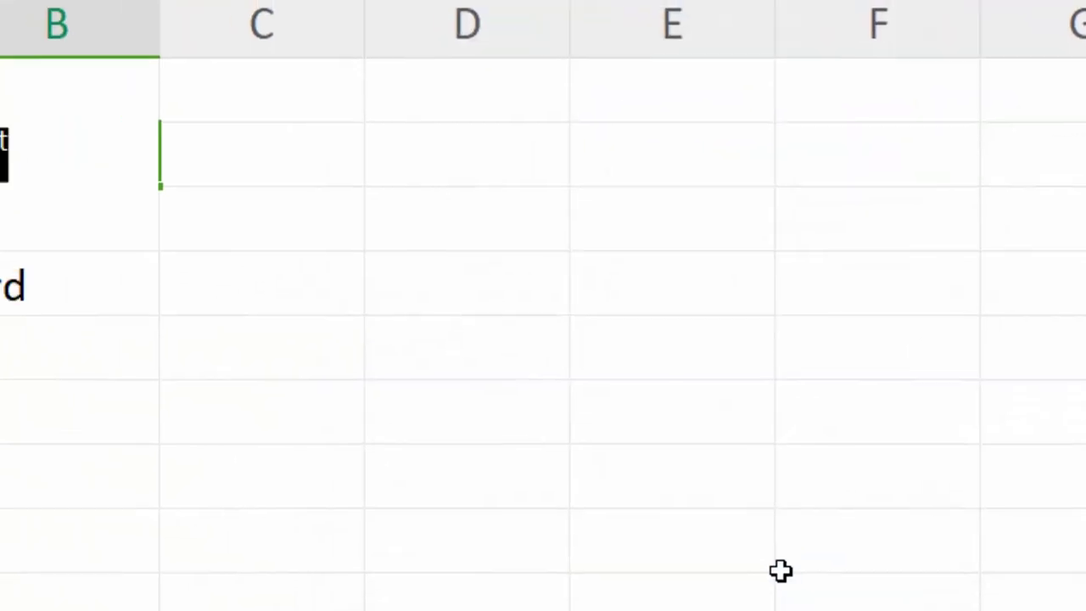
# Fill the superscript 1st from B2 down to B8, producing 1st through 7st.
pyautogui.click(395, 407)
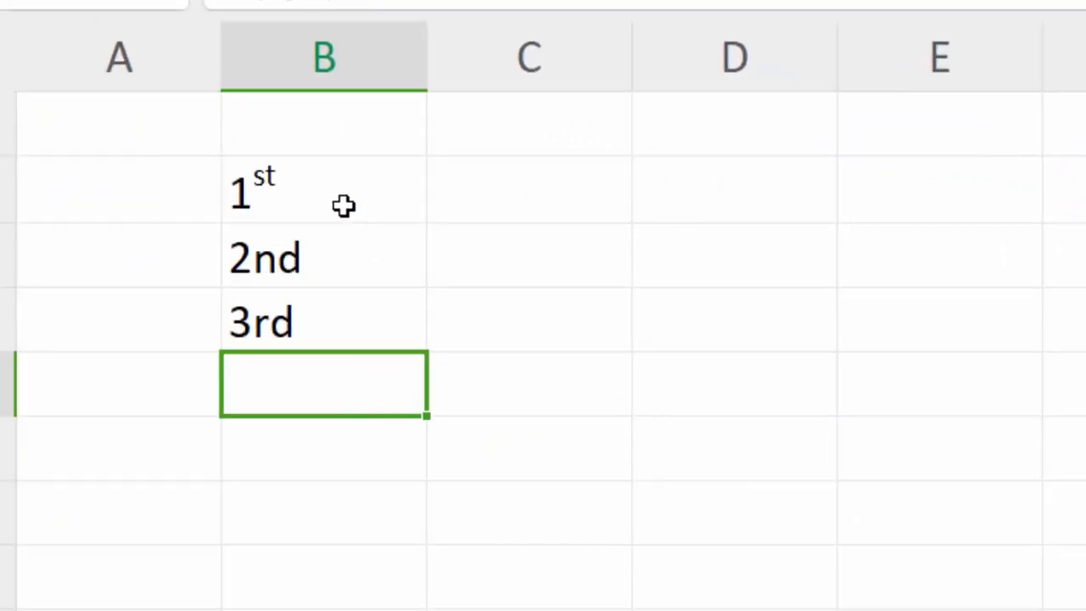
pyautogui.click(343, 206)
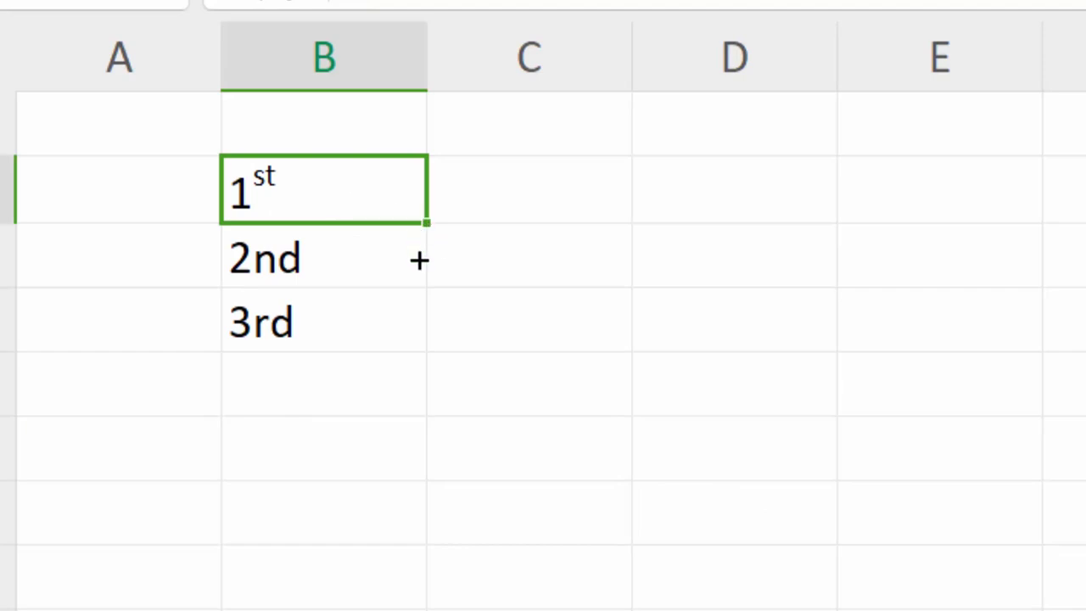
pyautogui.moveTo(419, 259); pyautogui.dragTo(339, 536)
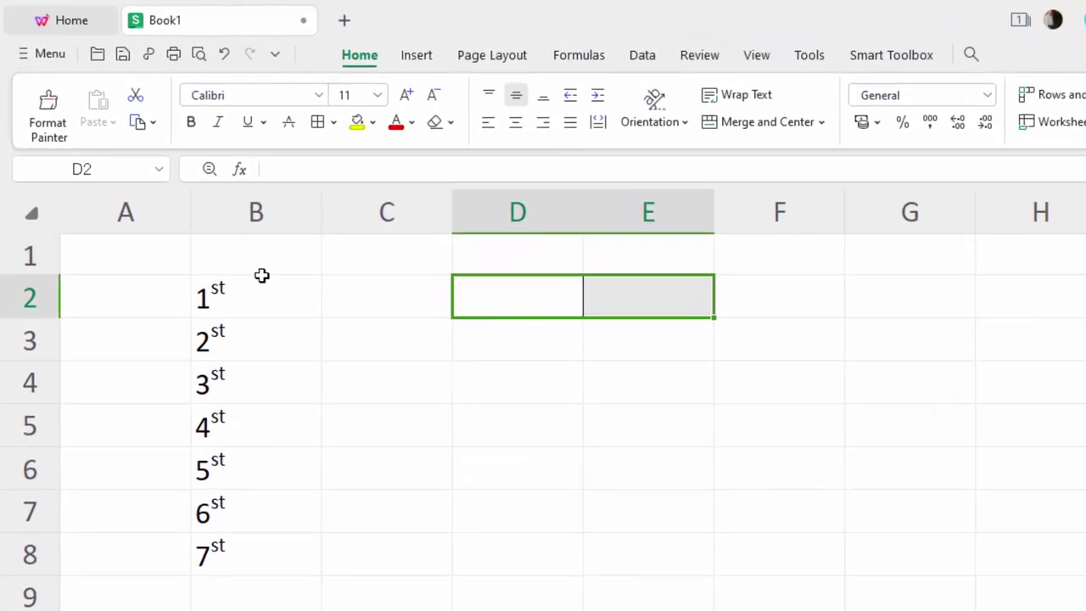
pyautogui.moveTo(261, 273); pyautogui.dragTo(238, 552)
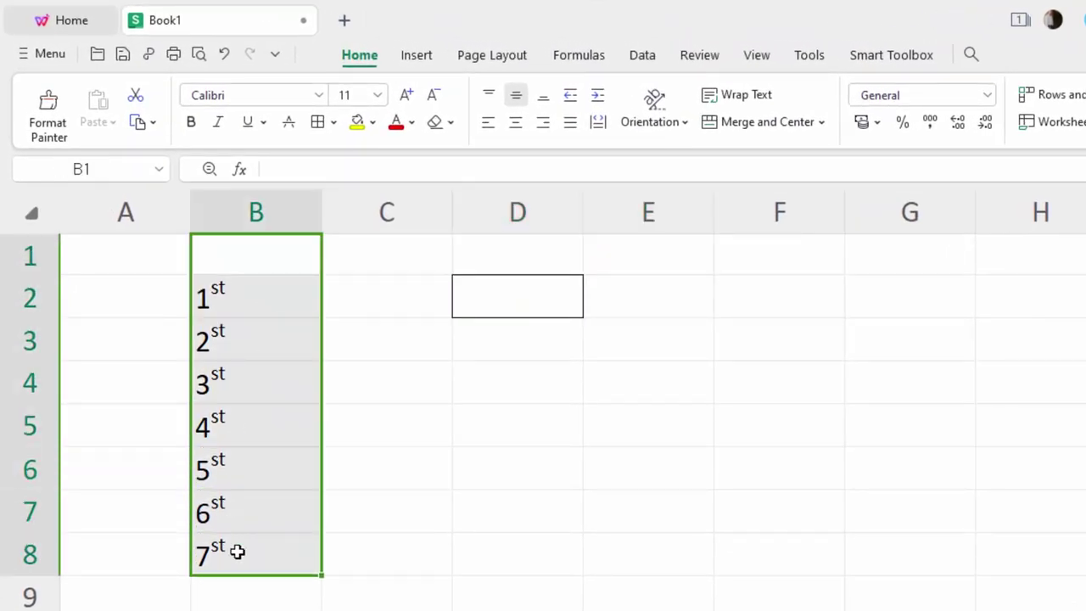
pyautogui.click(280, 302)
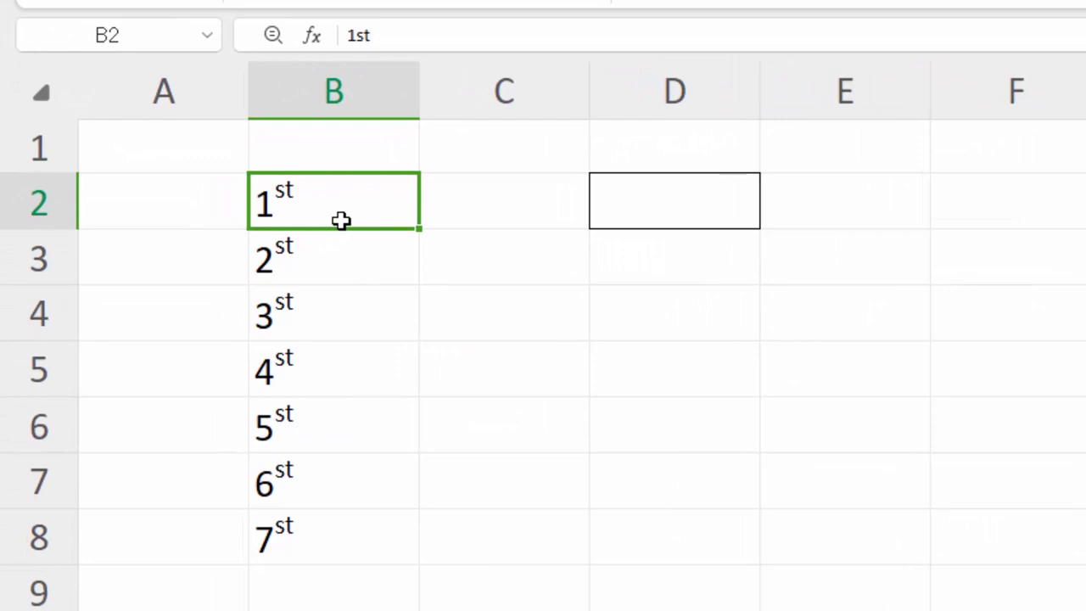
pyautogui.moveTo(342, 208); pyautogui.dragTo(334, 528)
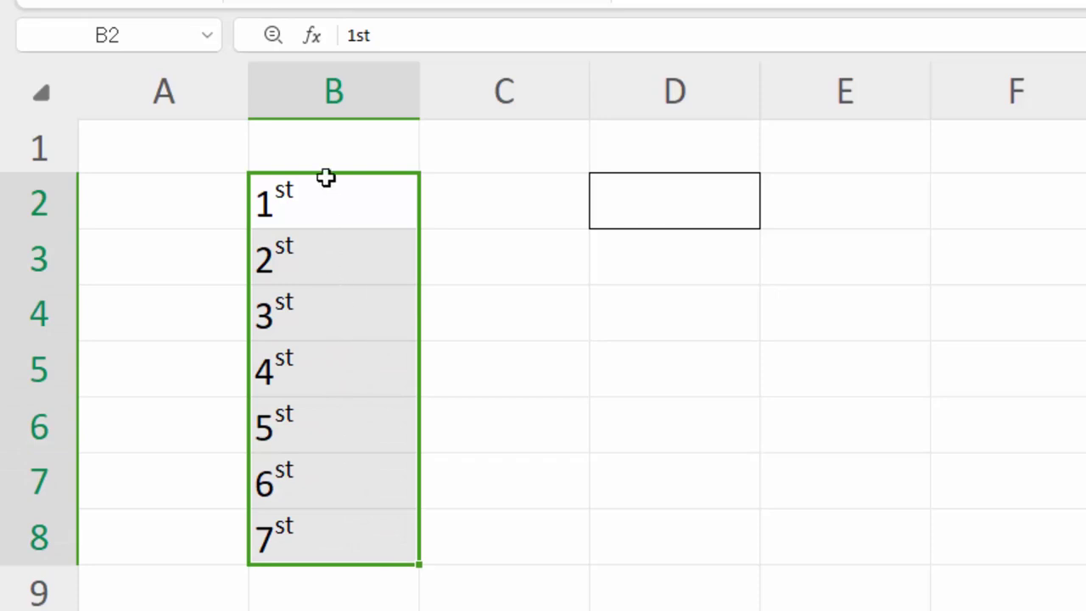
pyautogui.click(638, 260)
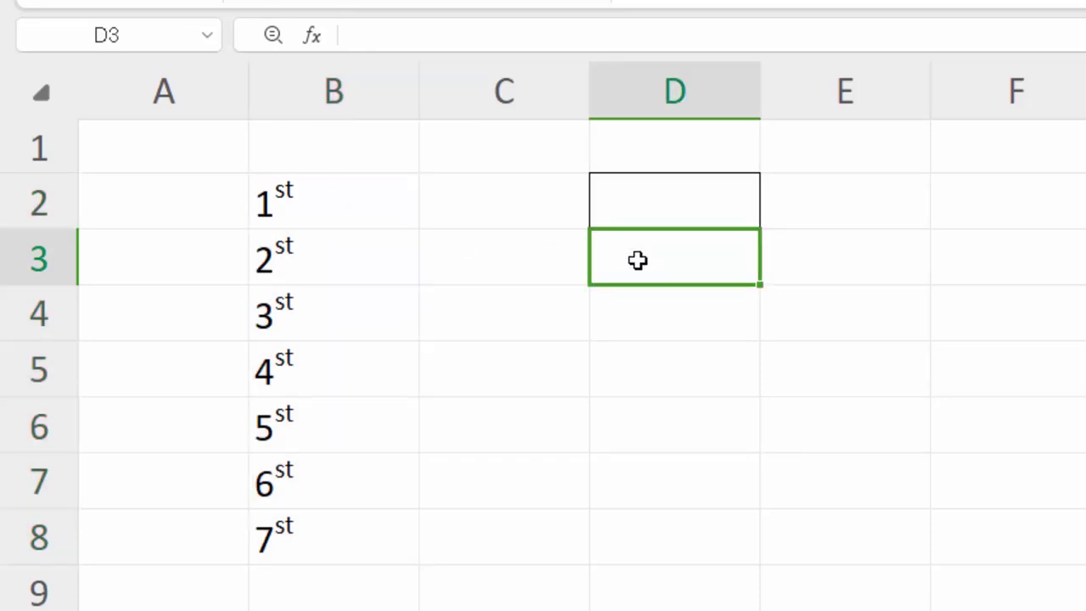
# Enter 2nd in D3 and format its 'nd' letters as subscript.
pyautogui.write('2nd')
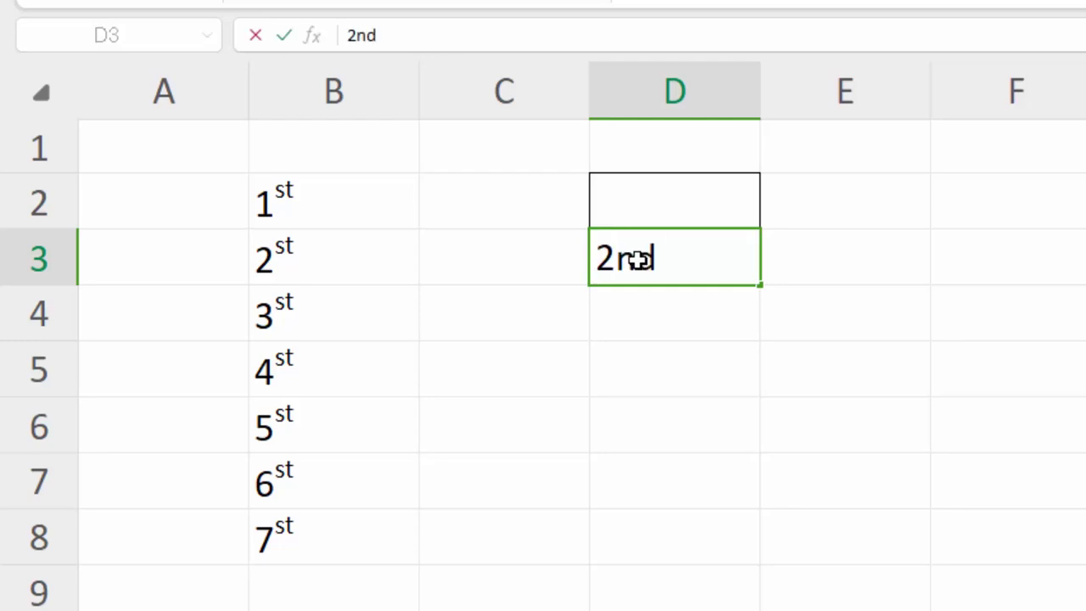
pyautogui.click(638, 329)
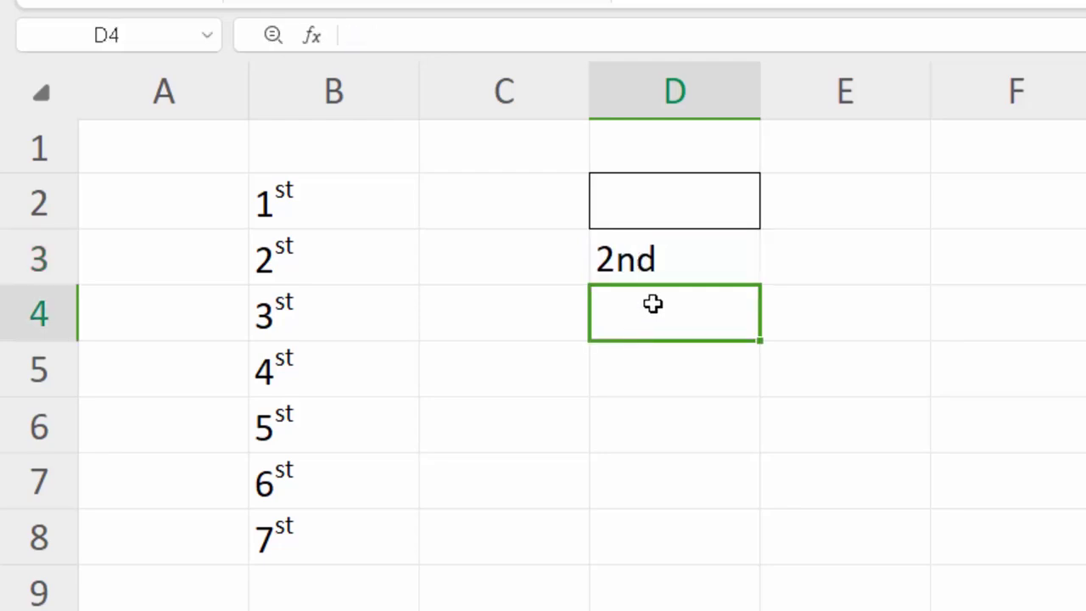
pyautogui.click(674, 259)
pyautogui.doubleClick(672, 258)
pyautogui.moveTo(657, 259); pyautogui.dragTo(616, 259)
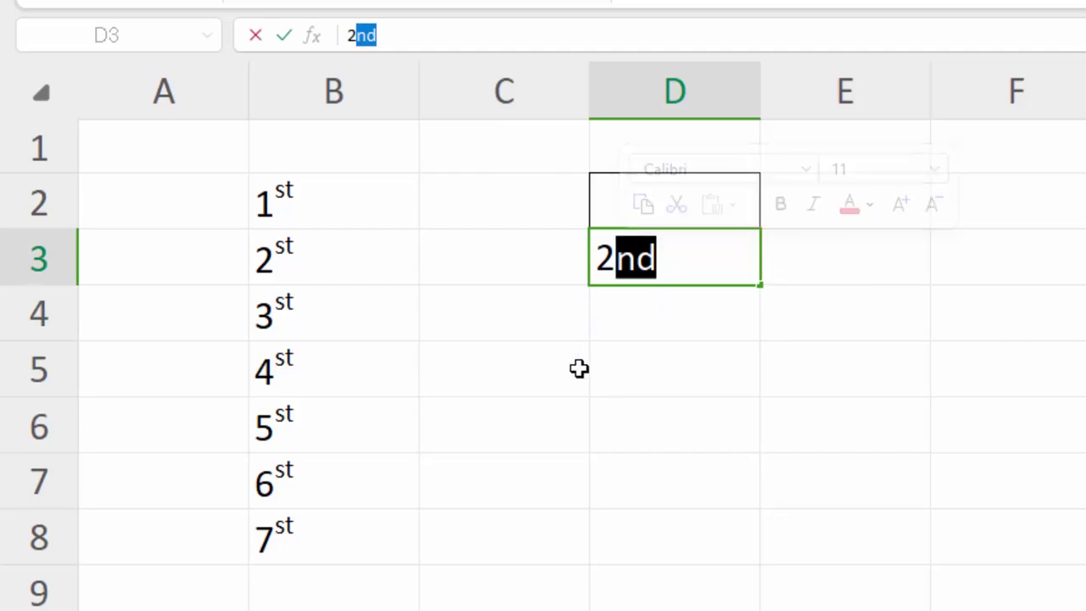
pyautogui.hotkey('ctrl', '1')
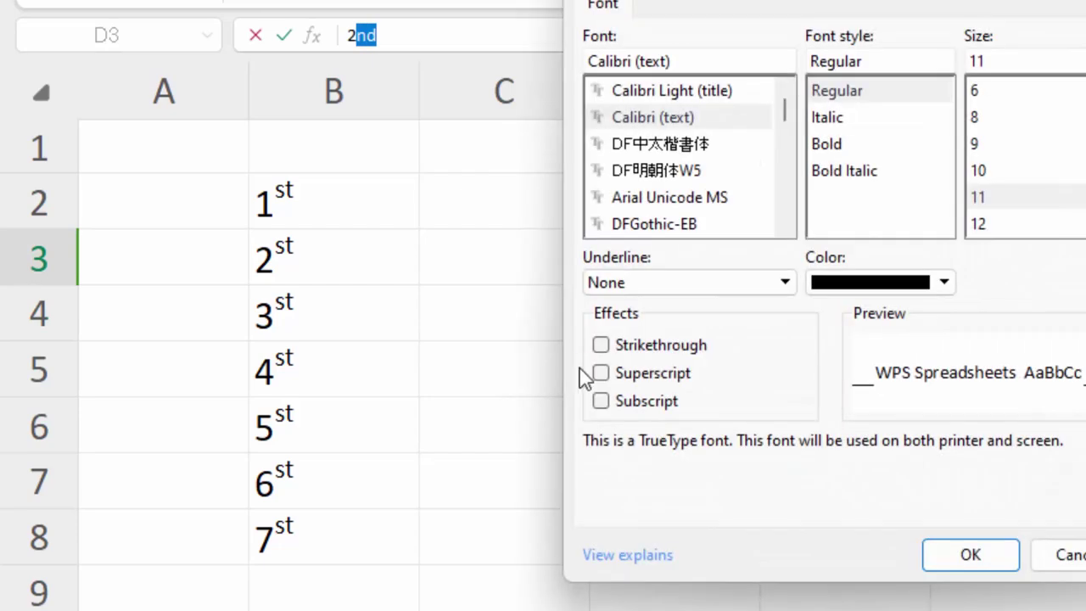
pyautogui.click(653, 405)
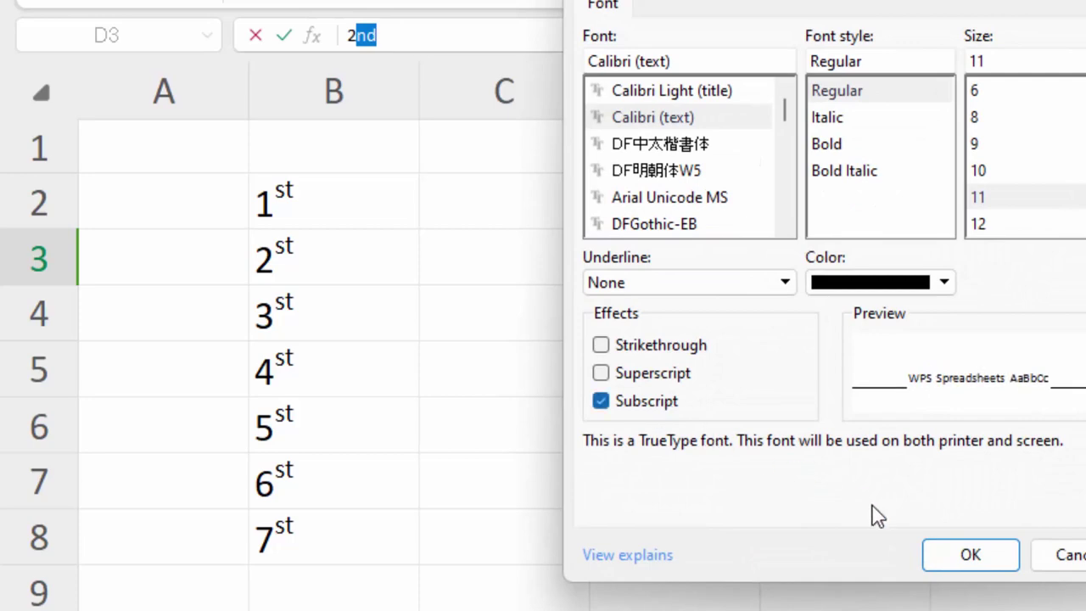
pyautogui.click(994, 555)
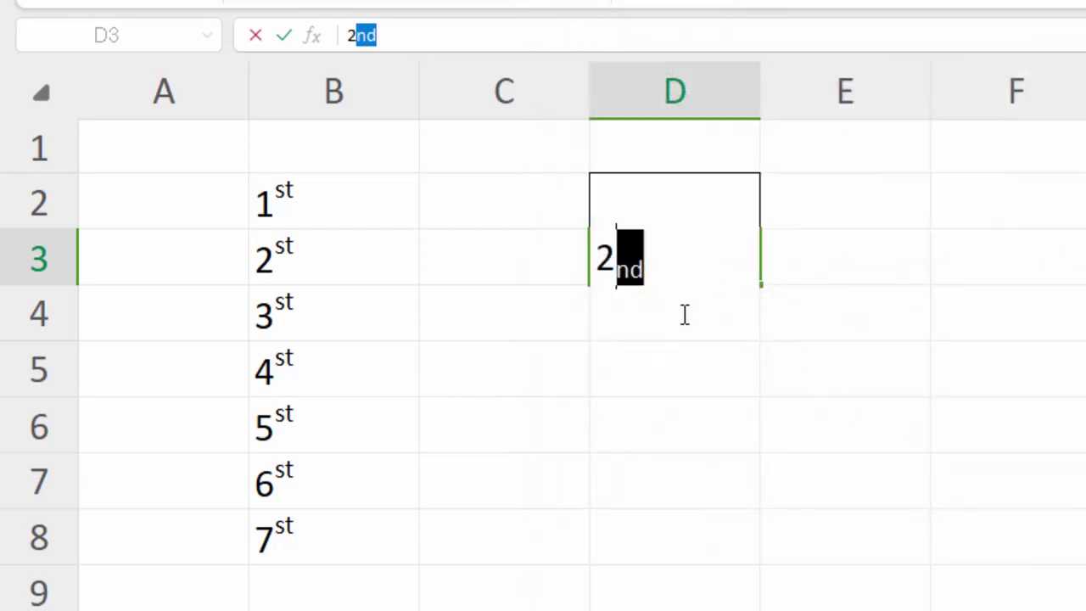
pyautogui.click(662, 350)
# Fill the subscript 2nd down from D3 to D6, giving 2nd through 5nd.
pyautogui.moveTo(662, 351); pyautogui.dragTo(667, 274)
pyautogui.click(670, 276)
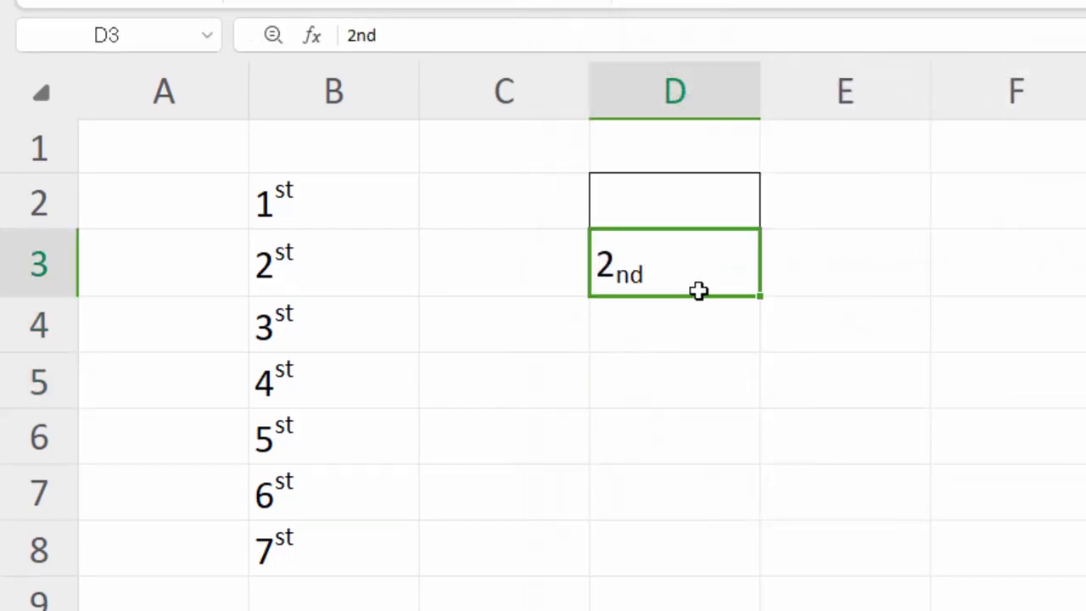
pyautogui.moveTo(758, 296); pyautogui.dragTo(750, 457)
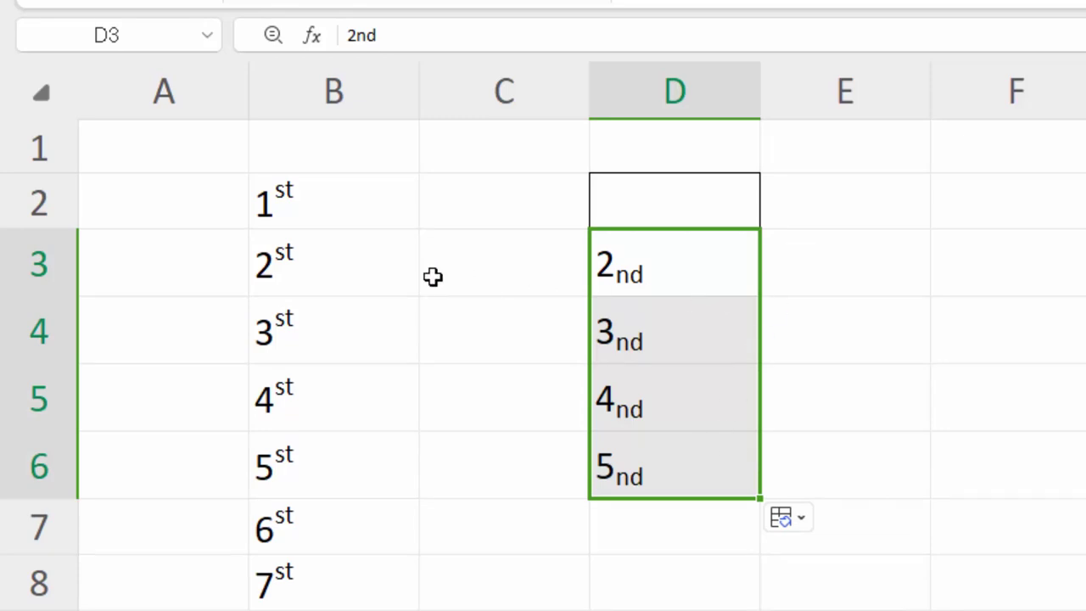
pyautogui.click(397, 276)
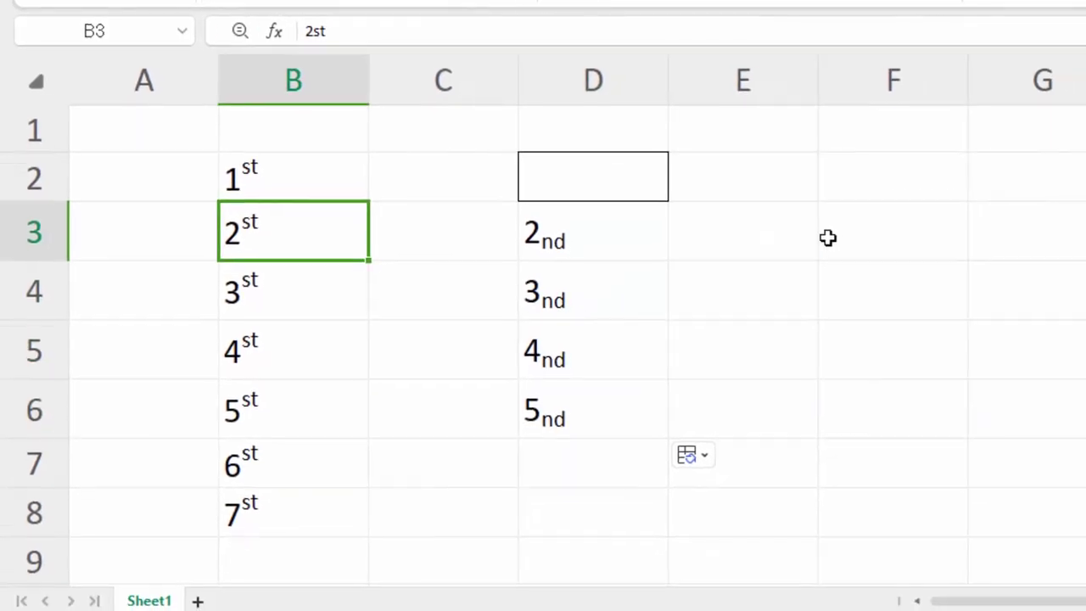
# Enter Ram in E3 and format it with strikethrough.
pyautogui.doubleClick(720, 212)
pyautogui.write('Ram')
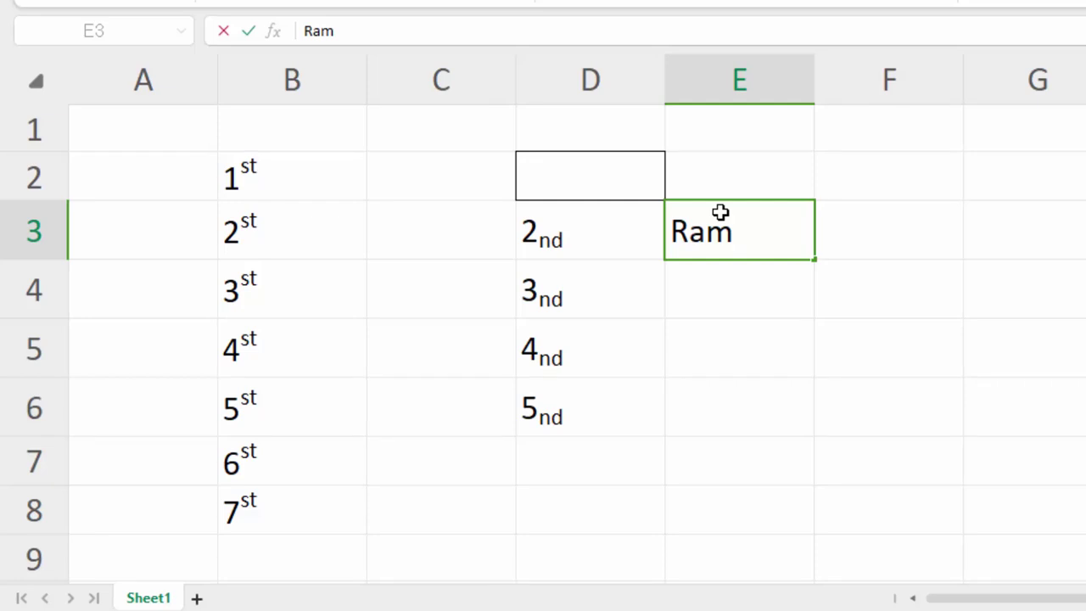
pyautogui.press('Tab')
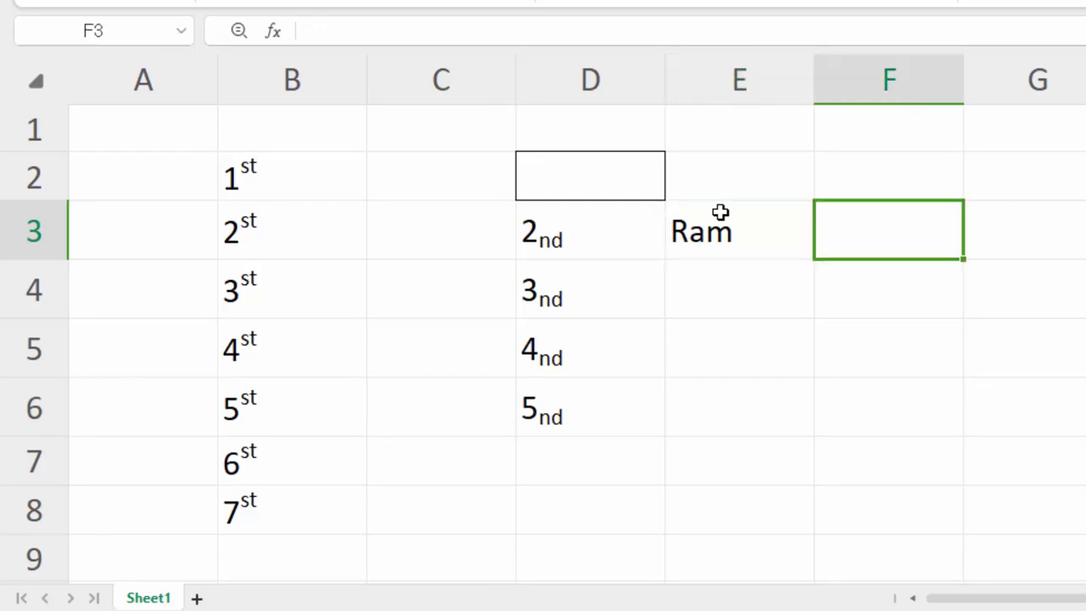
pyautogui.click(719, 212)
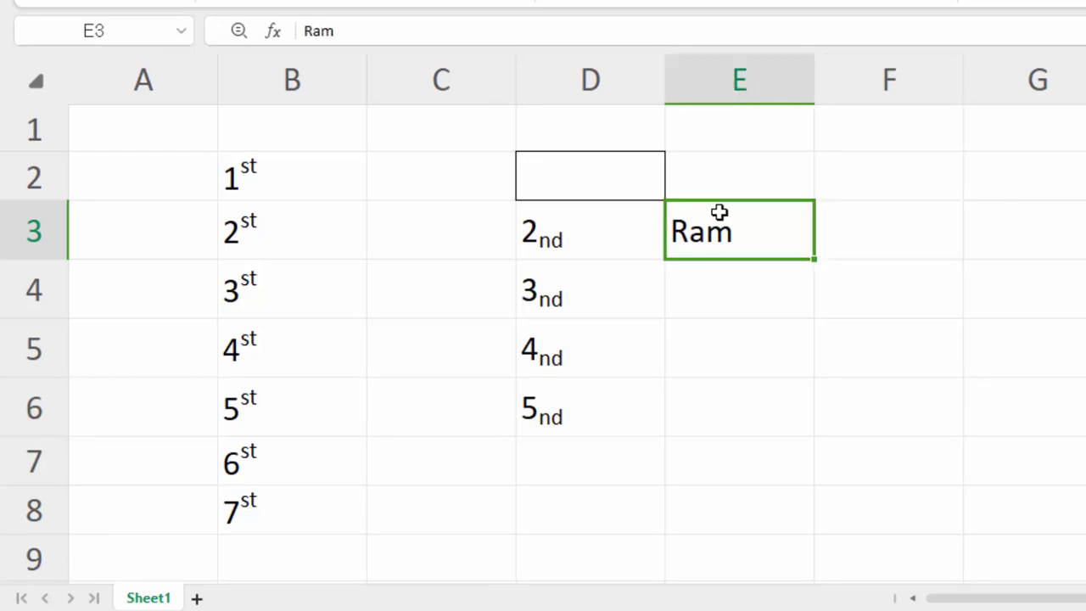
pyautogui.hotkey('ctrl', '1')
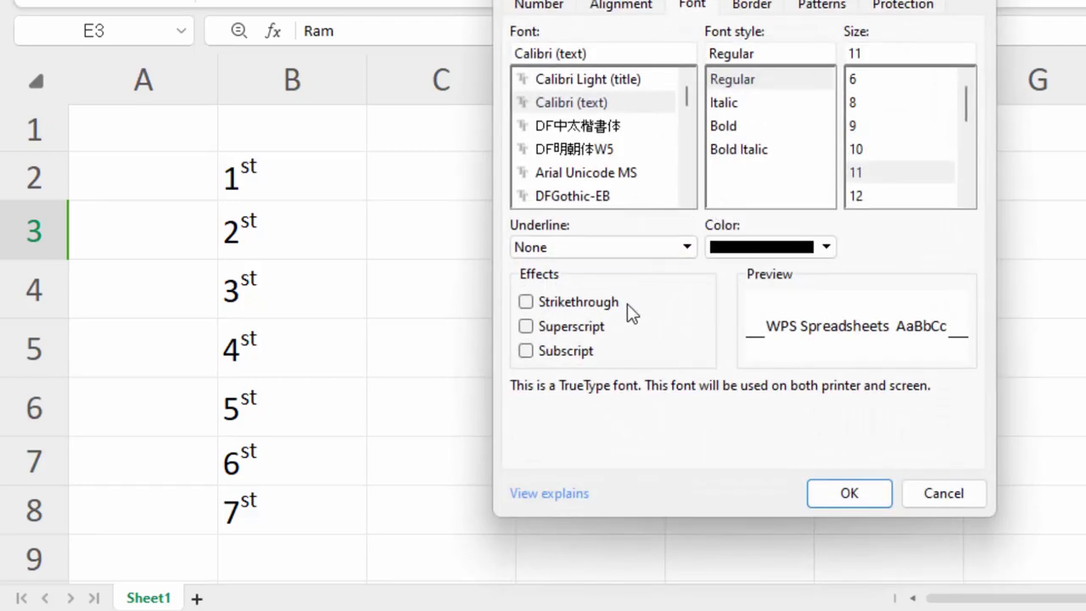
pyautogui.click(566, 303)
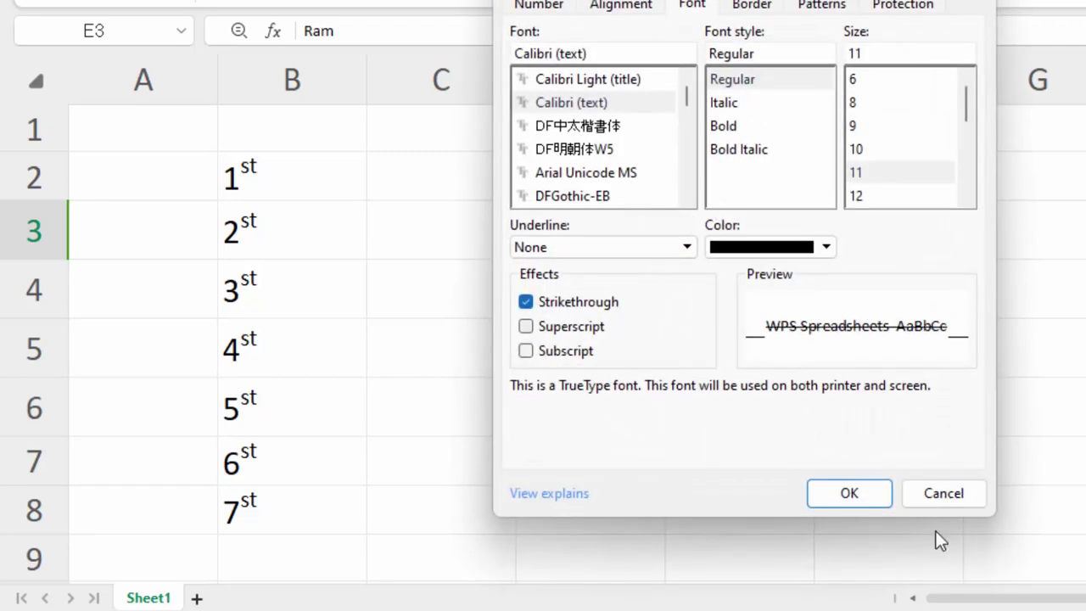
pyautogui.click(868, 498)
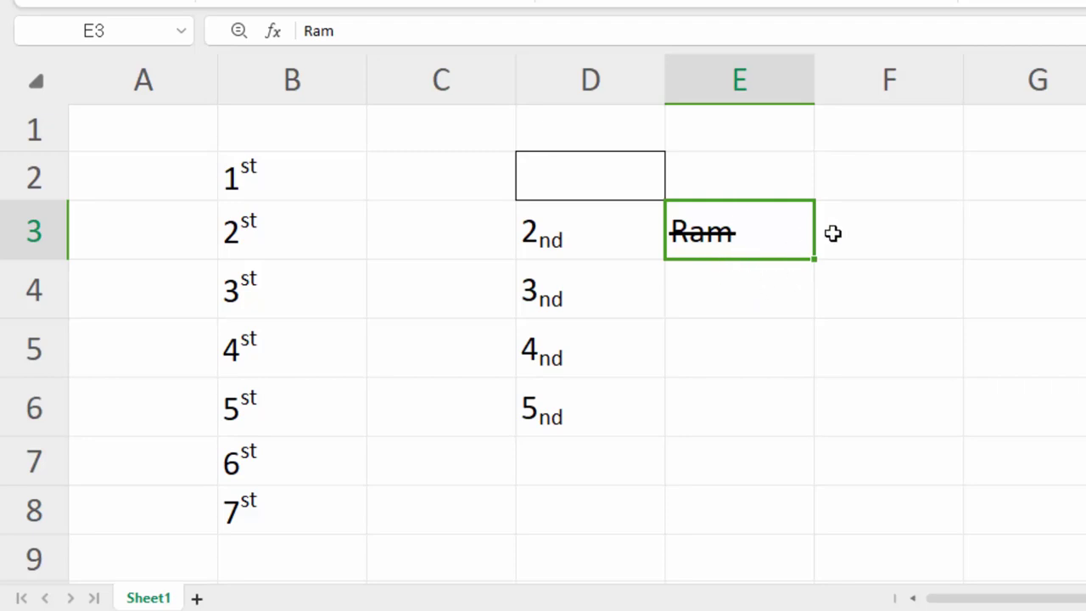
# Enter Rama in F3 and format it with strikethrough.
pyautogui.click(871, 253)
pyautogui.write('Ra')
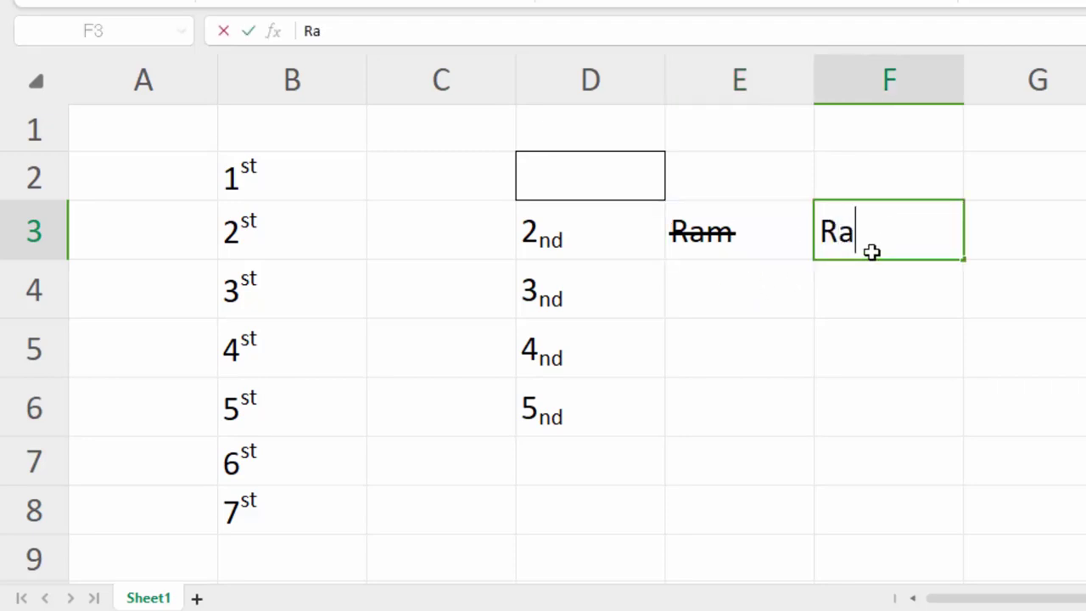
pyautogui.write('ma')
pyautogui.press('Return')
pyautogui.click(842, 221)
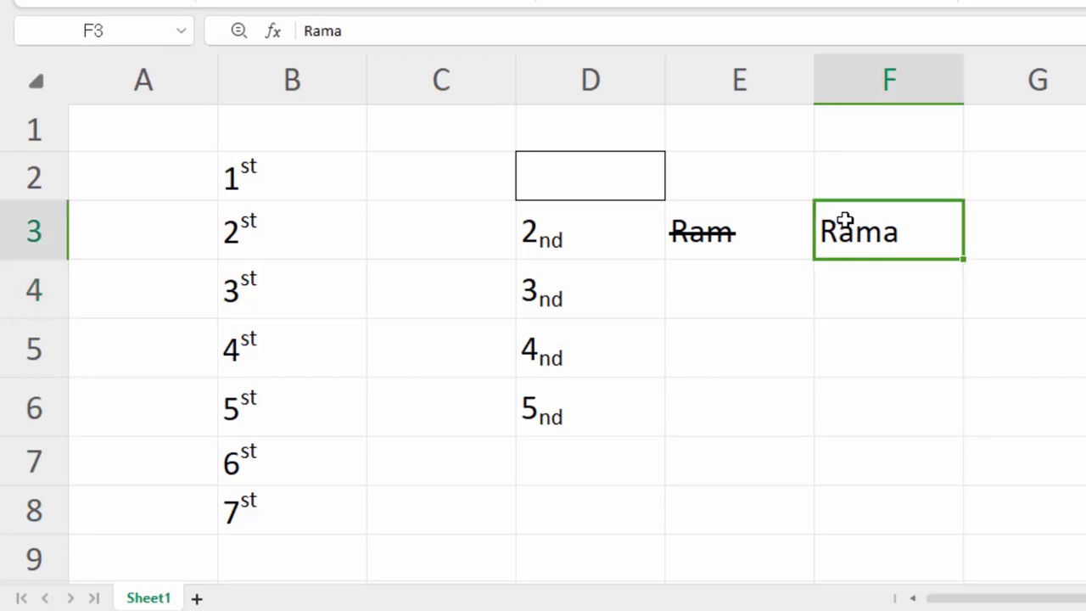
pyautogui.hotkey('ctrl', '1')
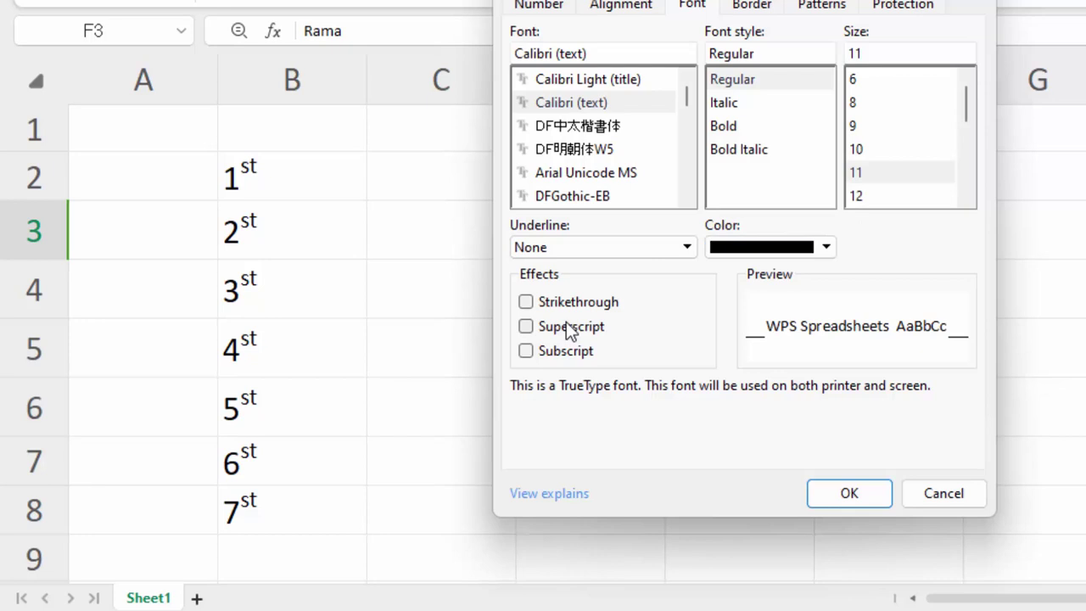
pyautogui.click(547, 302)
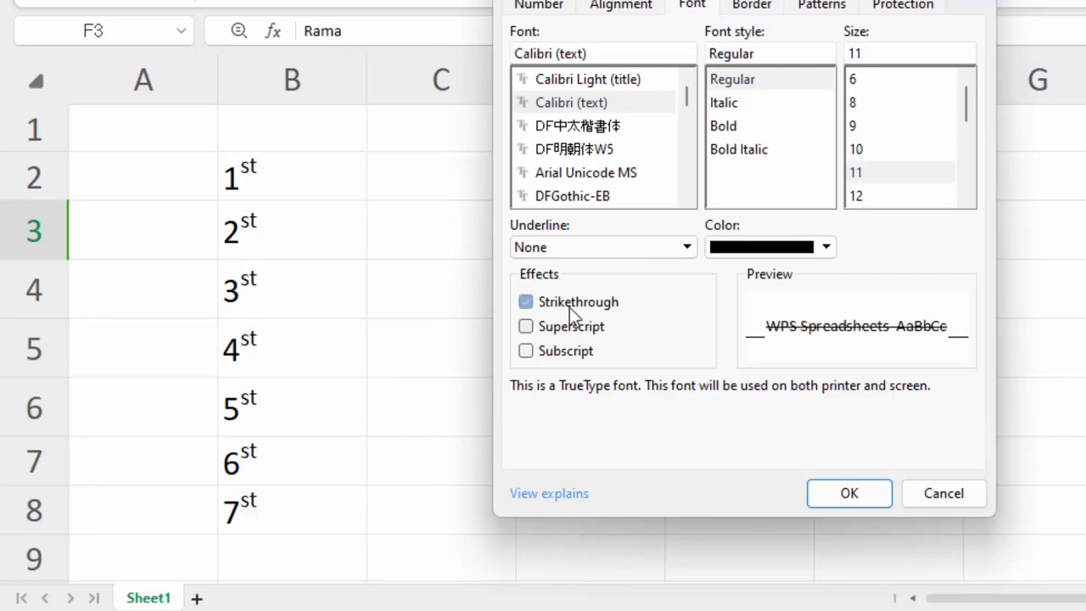
pyautogui.click(849, 495)
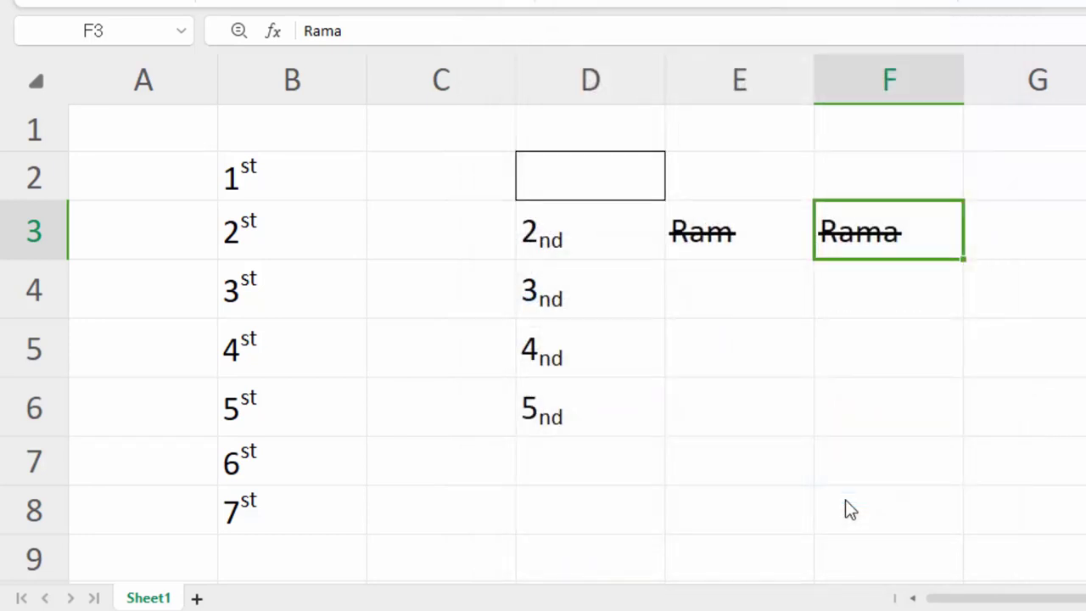
pyautogui.click(778, 246)
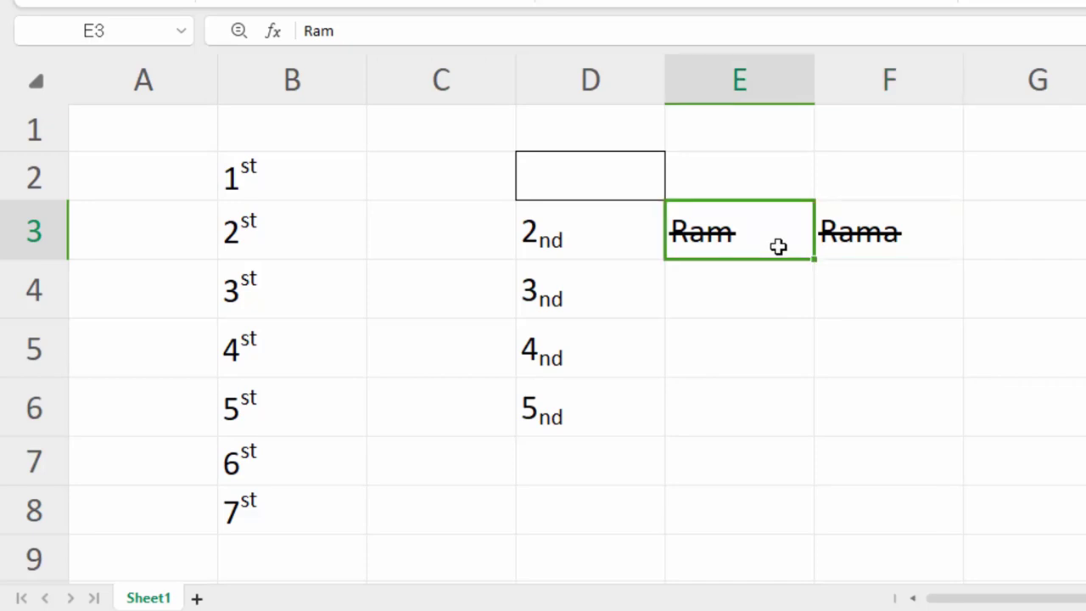
# Clear the strikethrough from Ram in E3 through the Font settings.
pyautogui.hotkey('ctrl', '1')
pyautogui.click(585, 303)
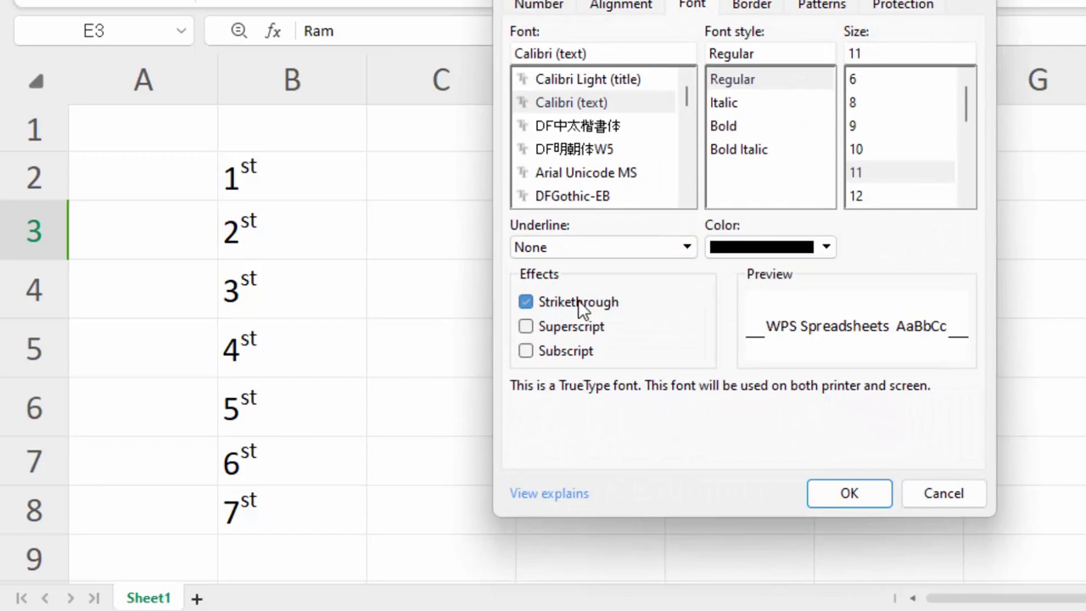
pyautogui.click(847, 494)
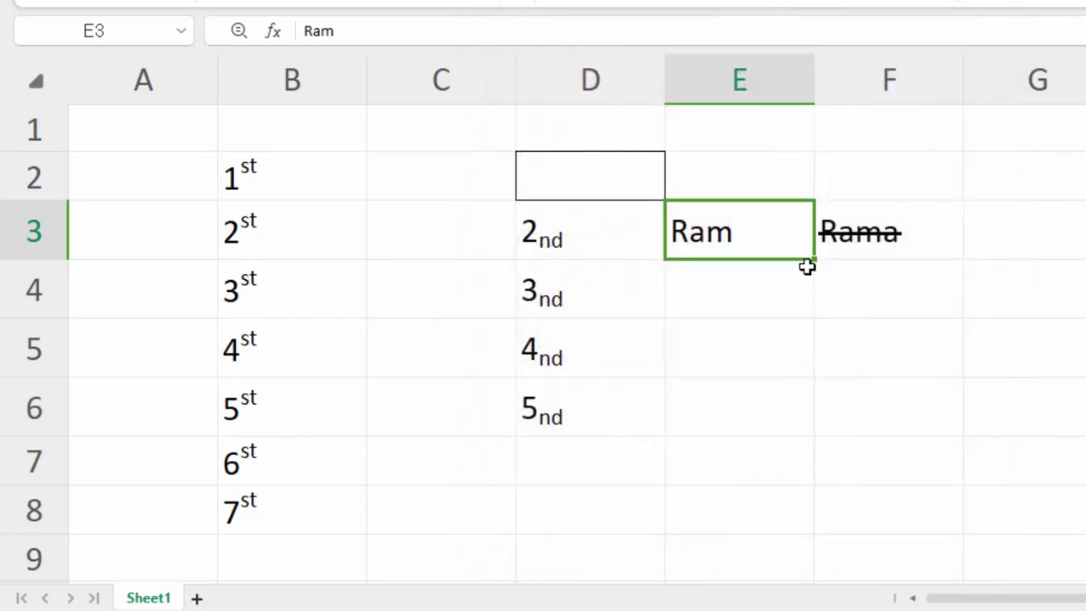